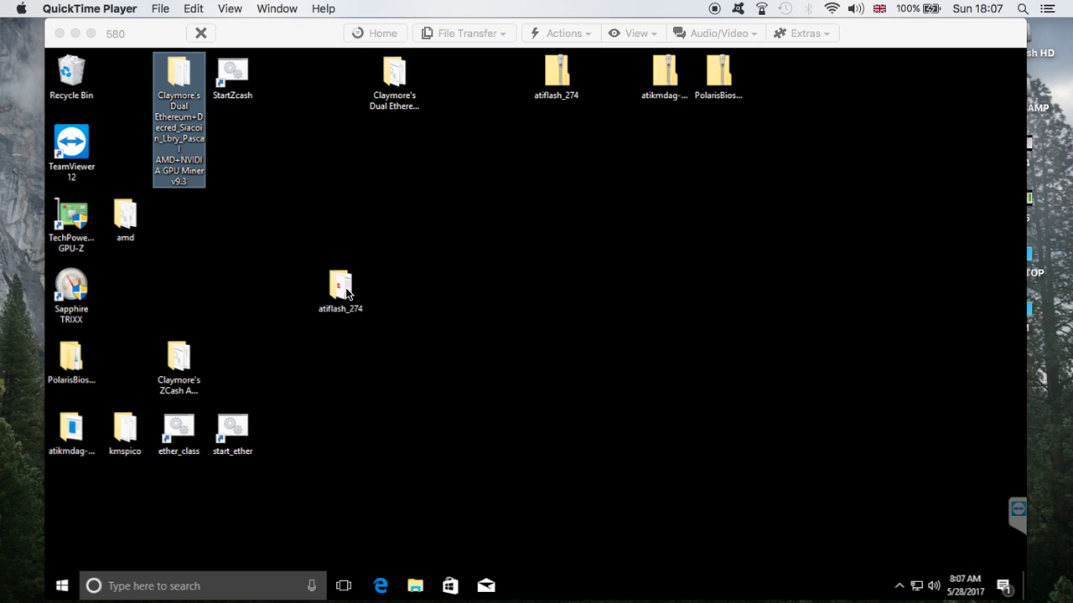
Step: Look through the contents of the atiflash_274, PolarisBiosEditor and atikmdag-patcher-1.4.5 desktop folders, closing each one
double_click(368, 306)
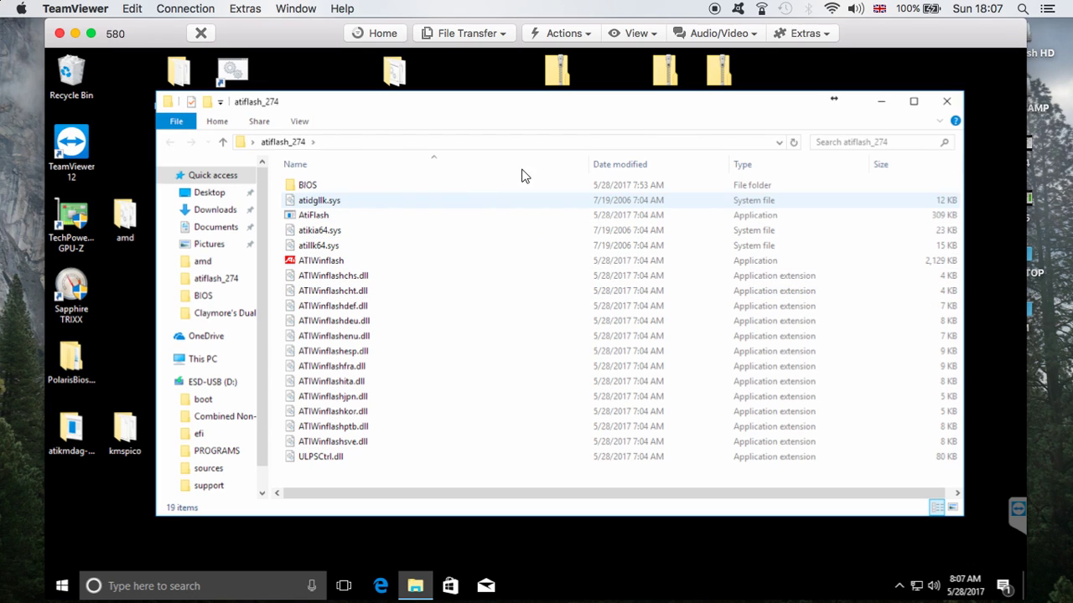
click(948, 102)
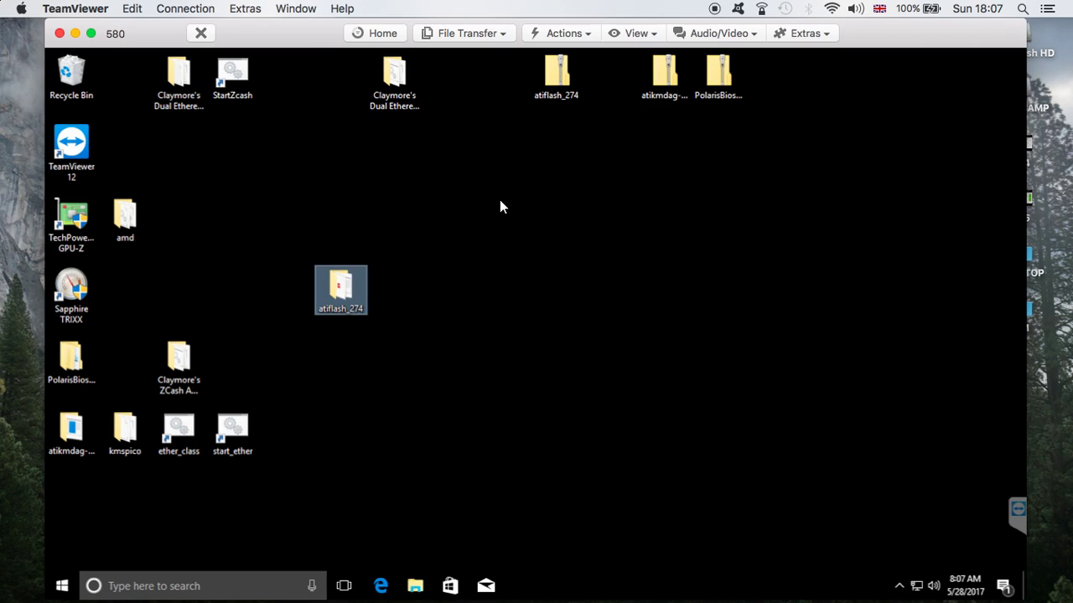
double_click(74, 356)
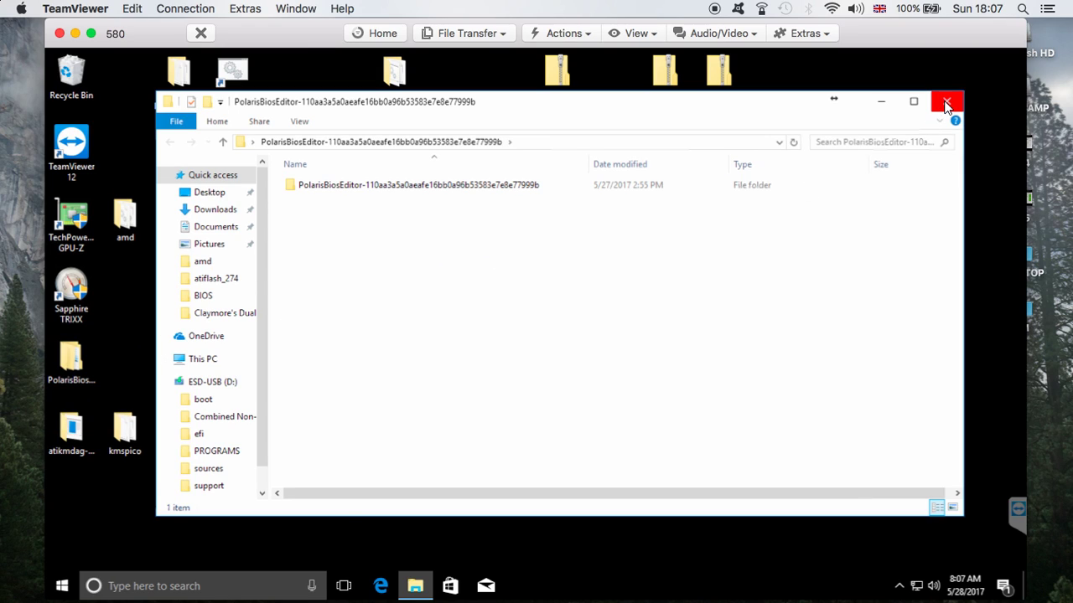
click(947, 101)
double_click(72, 429)
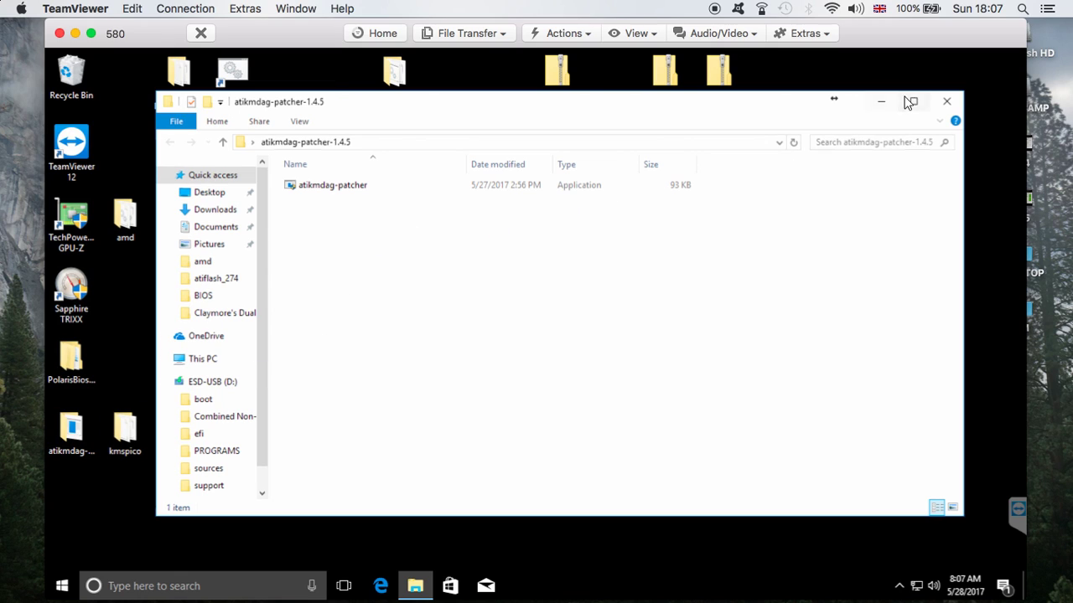
click(950, 105)
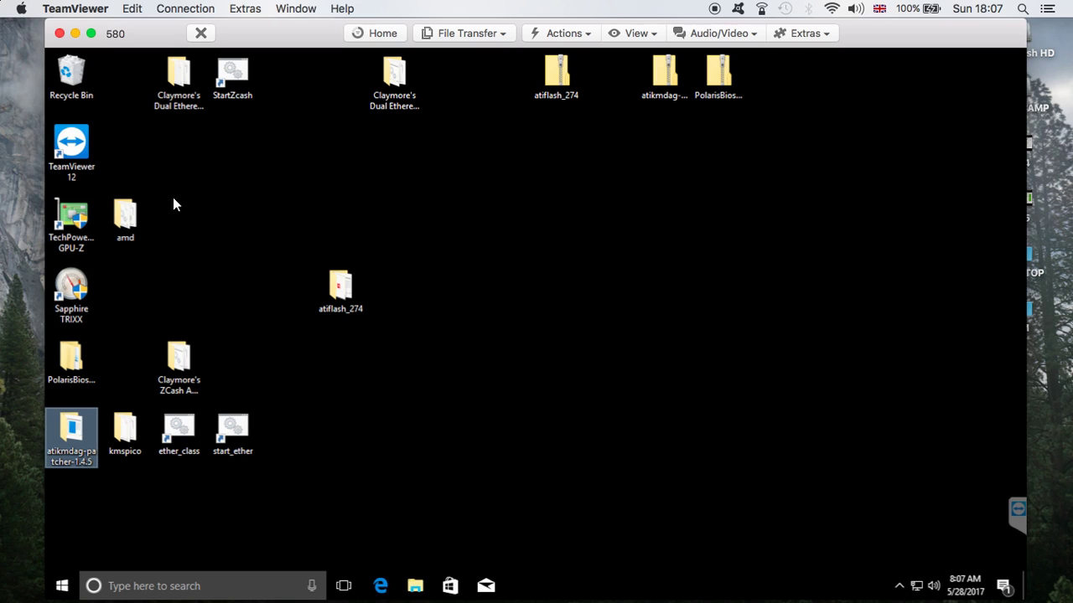
Step: Run start_ether from the Claymore's Dual Ethereum v9.3 folder to check the GPU's mining speed, then close the miner and folder
click(180, 77)
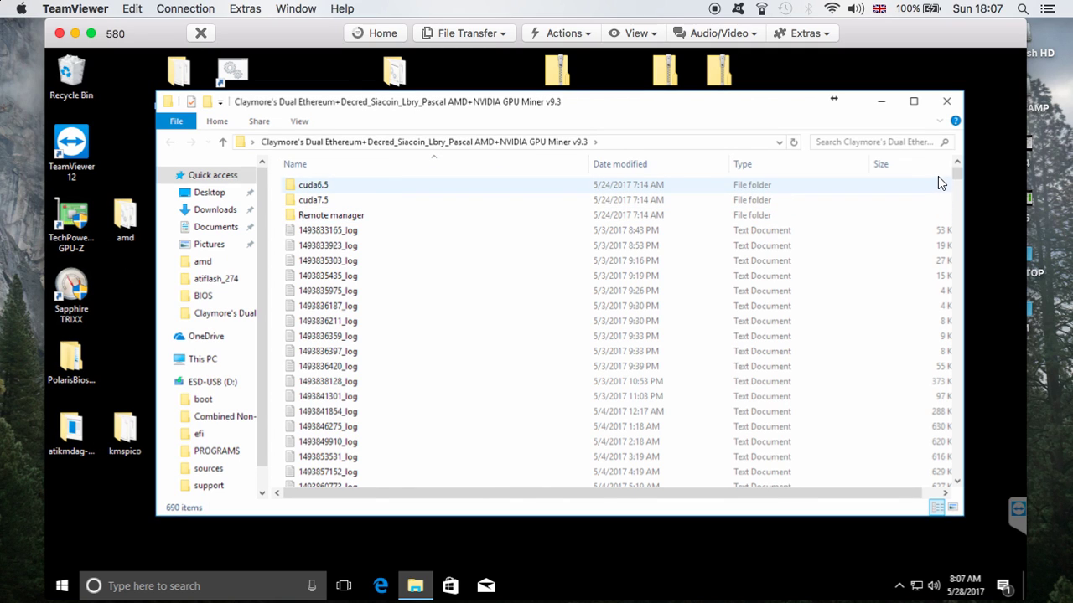
drag(957, 178, 955, 474)
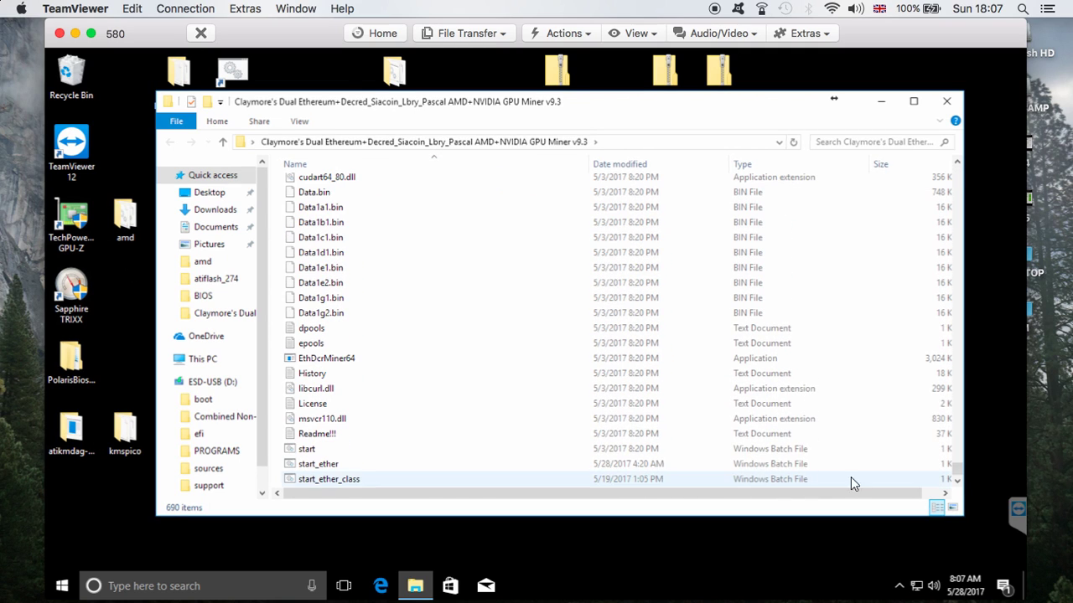
double_click(347, 464)
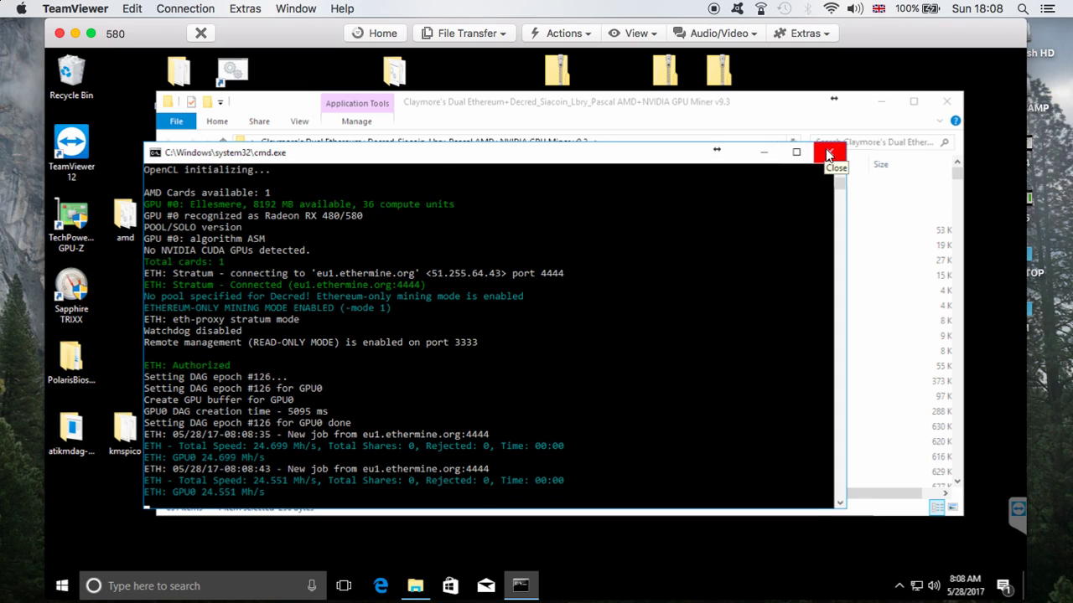
click(825, 154)
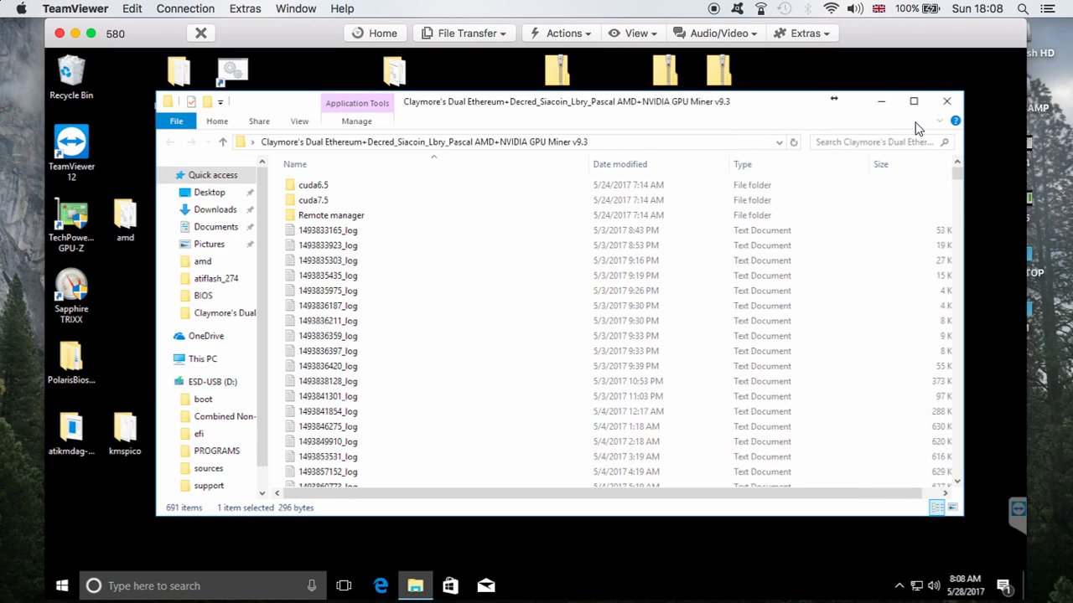
click(946, 100)
Step: Run ATIWinflash from the atiflash_274 folder as administrator and allow it to make changes
double_click(349, 293)
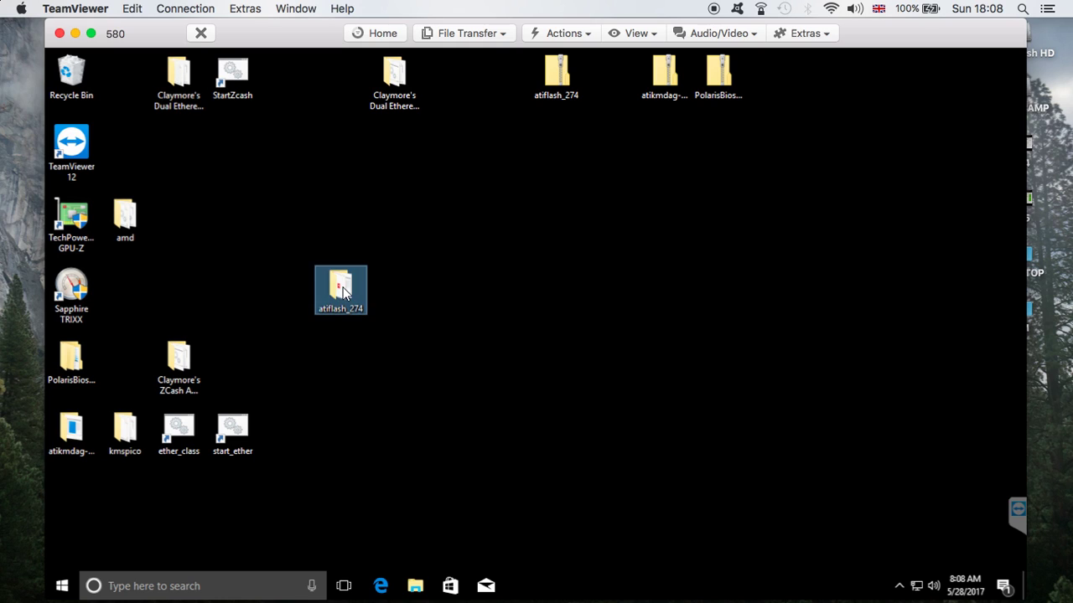
right_click(326, 261)
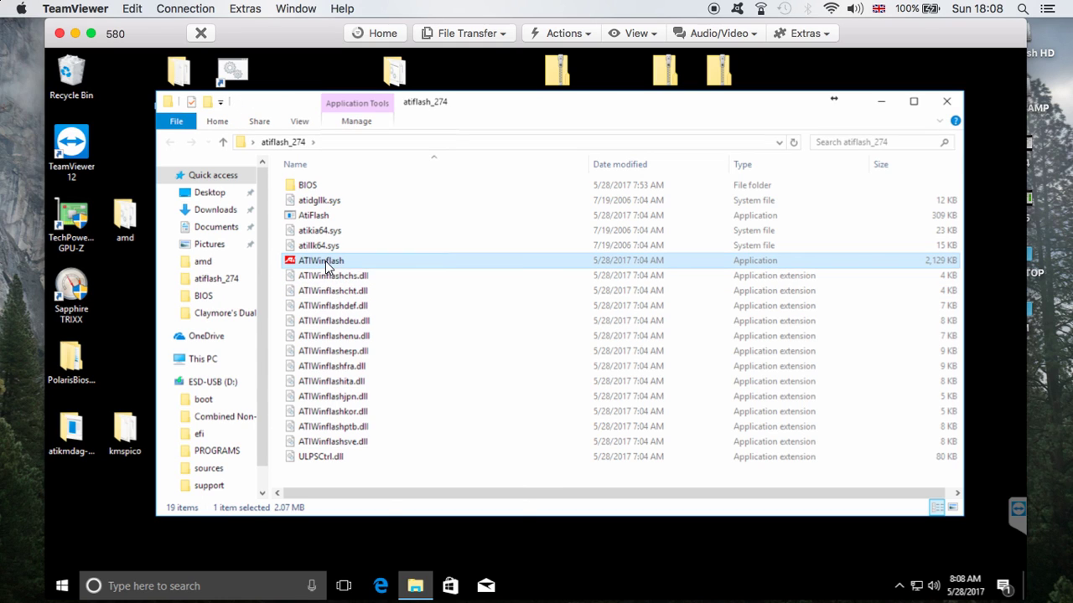
click(366, 289)
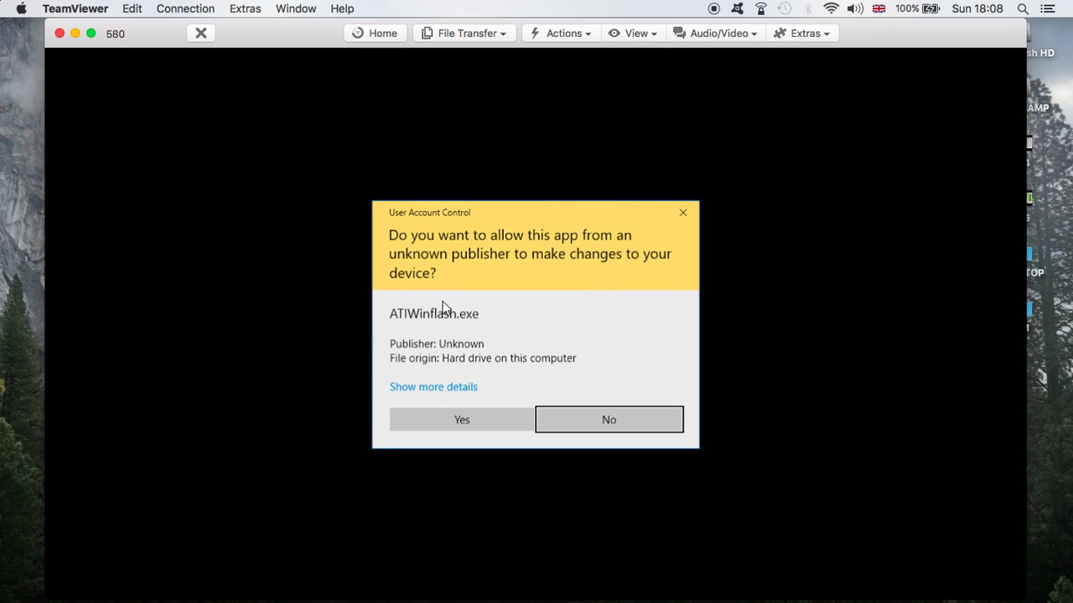
click(445, 419)
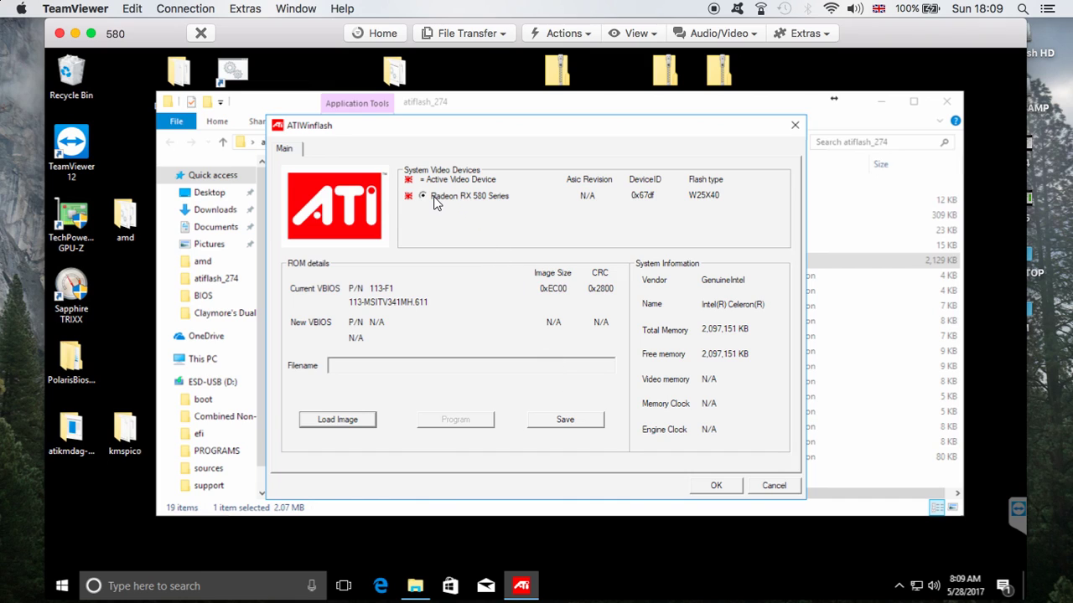
Step: Save the Radeon RX 580's current BIOS as msirx5806.rom in the BIOS folder of atiflash_274
click(565, 420)
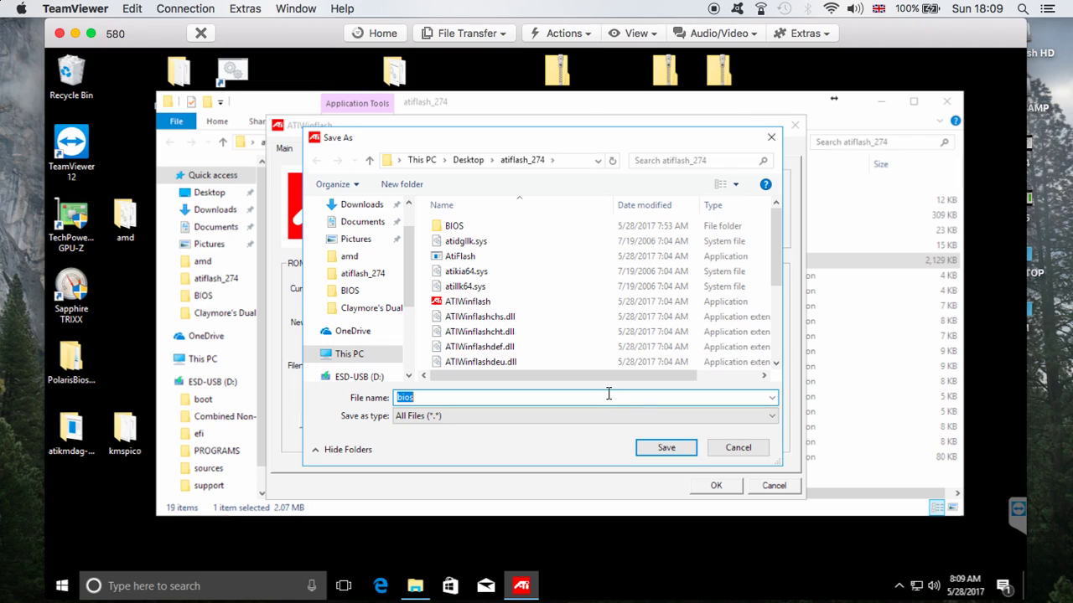
click(455, 231)
double_click(455, 231)
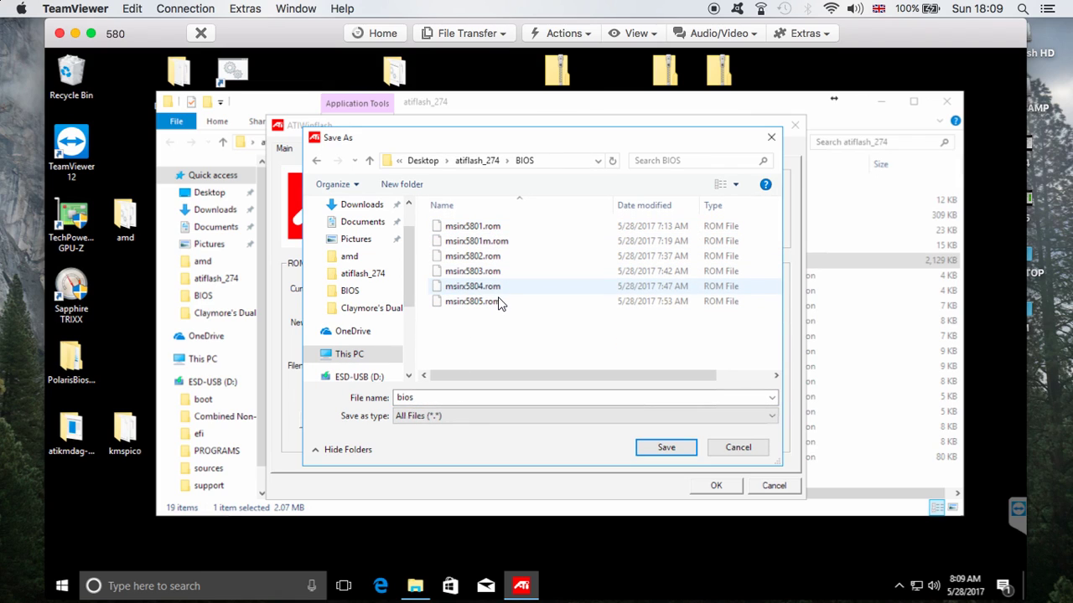
click(478, 304)
click(439, 397)
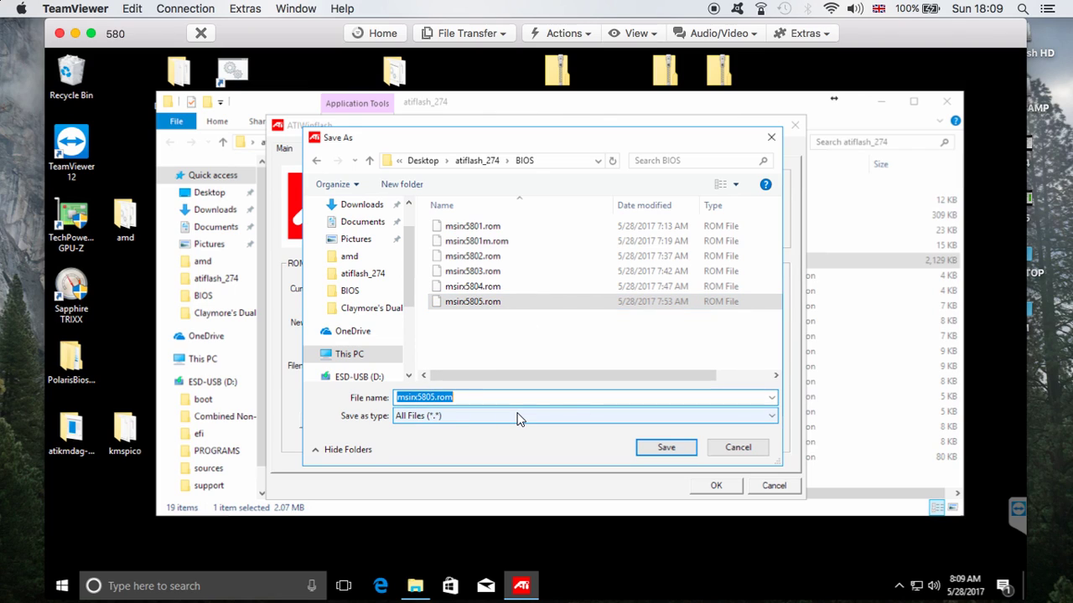
key(Left)
key(Right)
key(Right)
key(Right)
key(Right)
key(Right)
key(Right)
key(Right)
key(Right)
key(Delete)
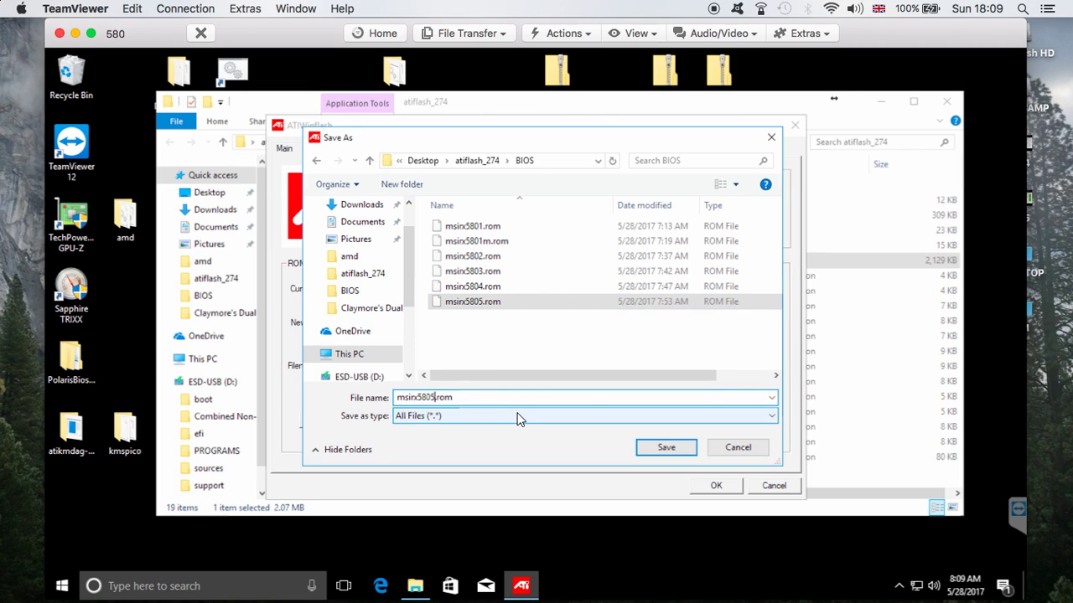
text(6)
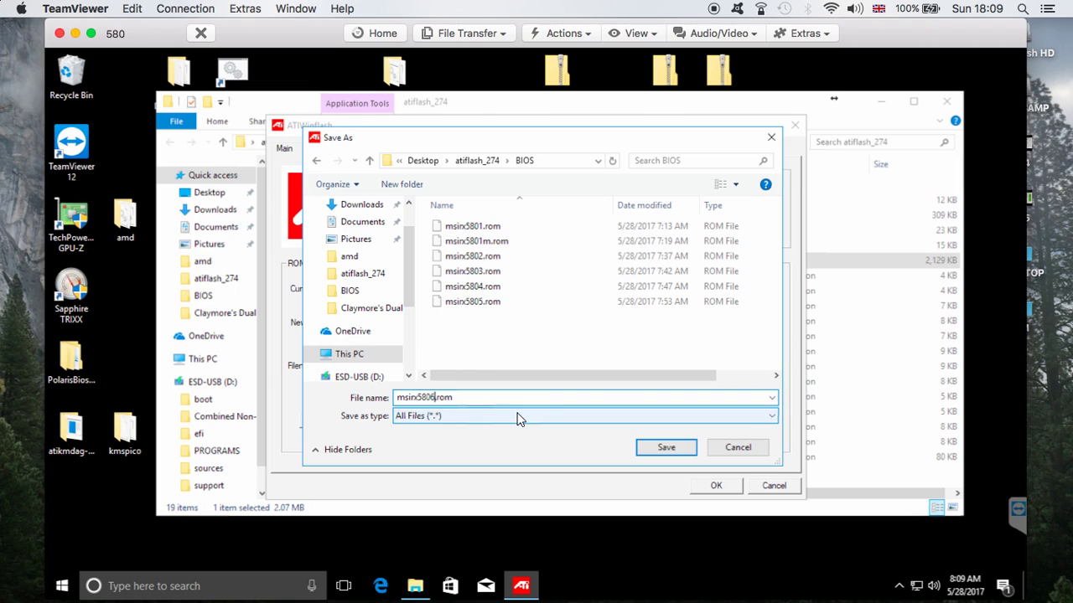
click(665, 449)
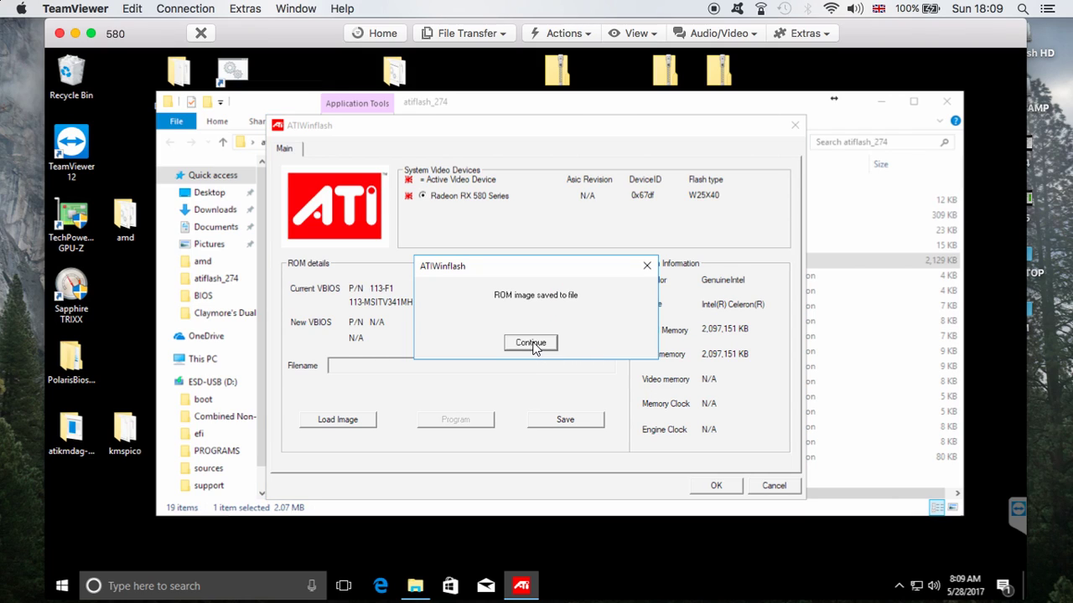
click(532, 345)
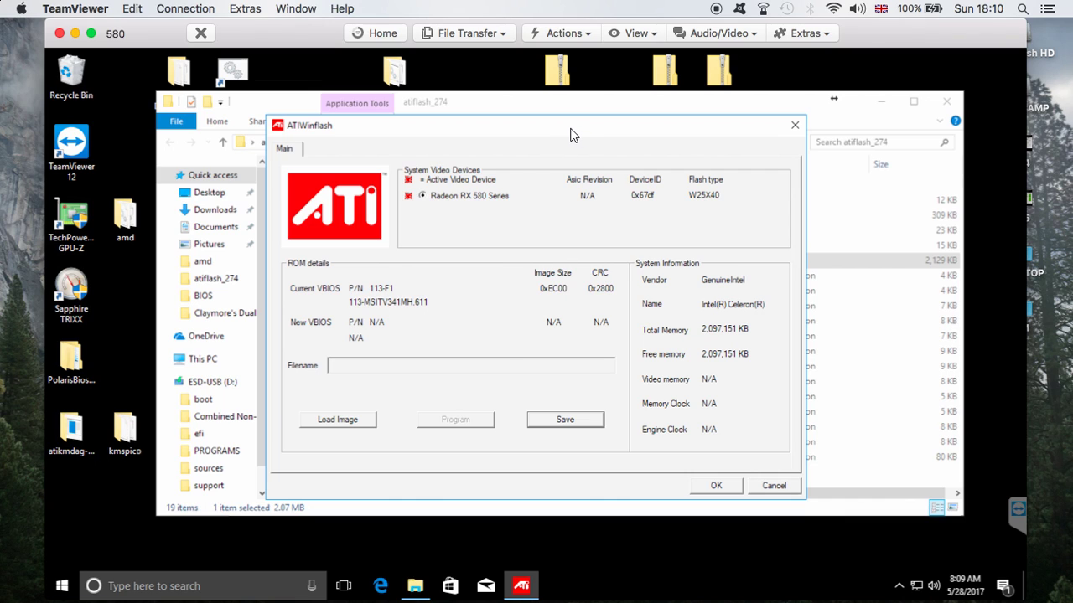
Step: Run PolarisBiosEditor from its nested desktop folder as administrator and allow it to make changes
drag(565, 131, 670, 138)
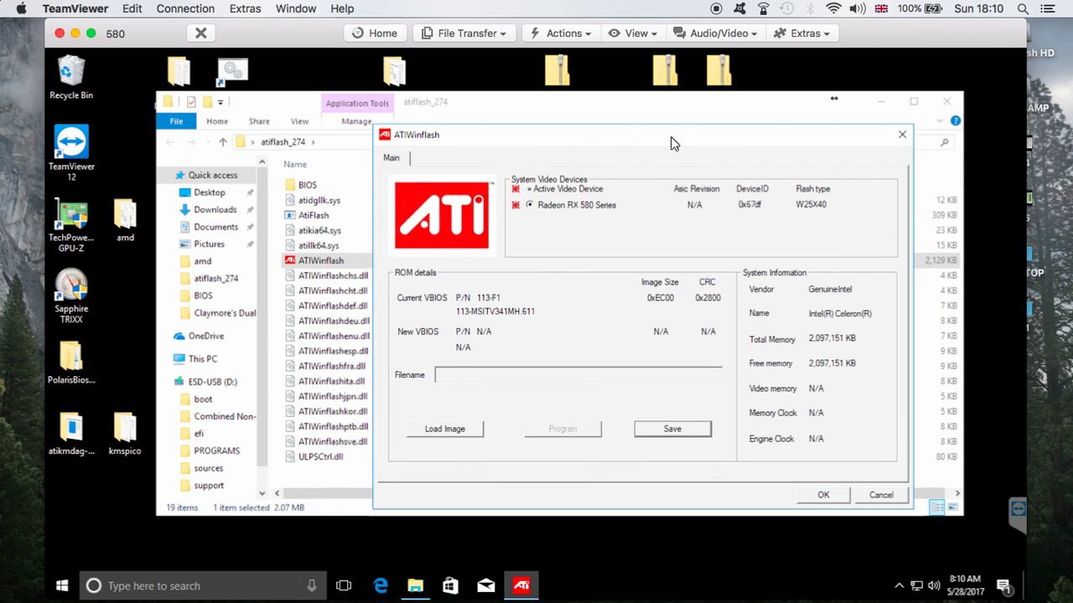
double_click(72, 361)
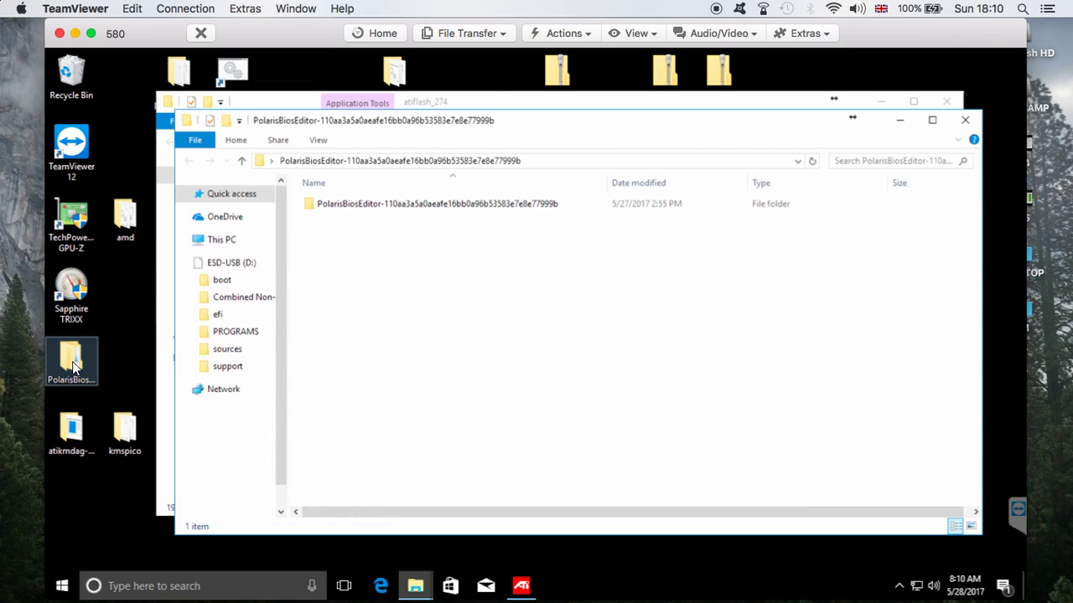
double_click(394, 205)
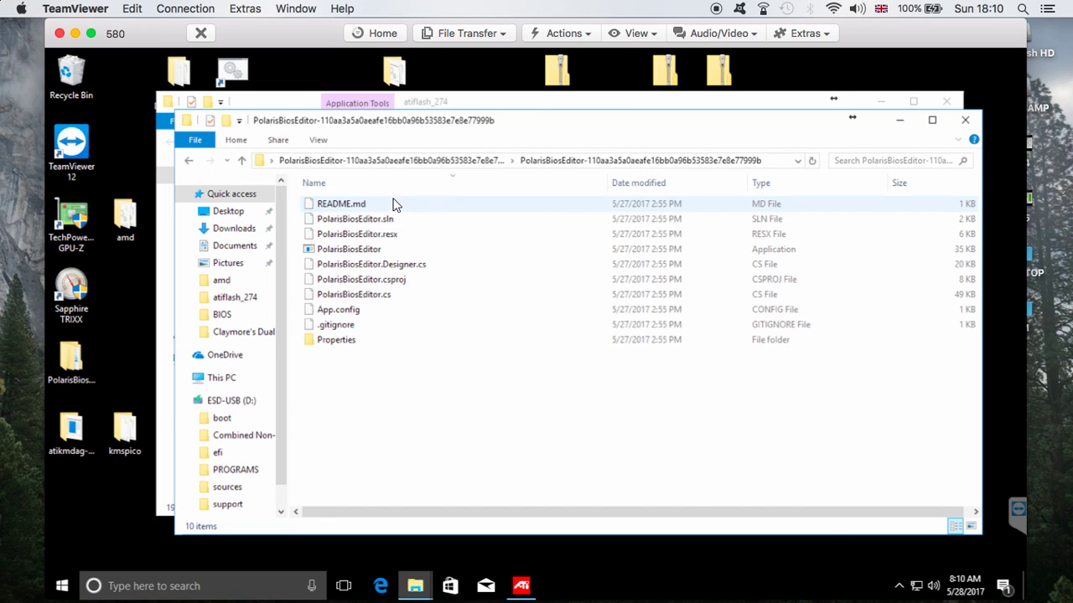
click(349, 249)
right_click(347, 246)
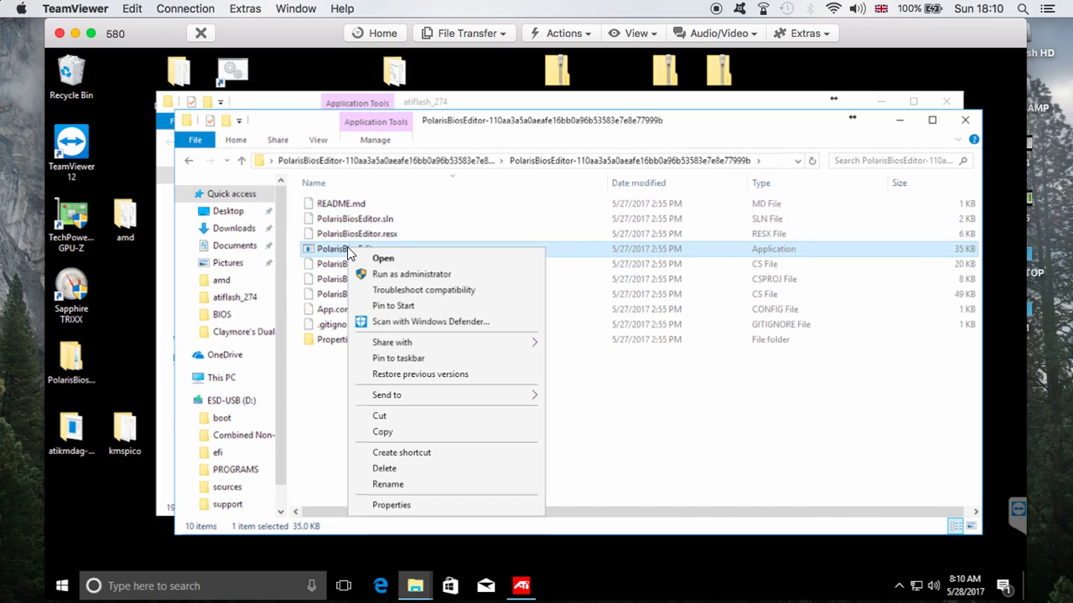
click(373, 276)
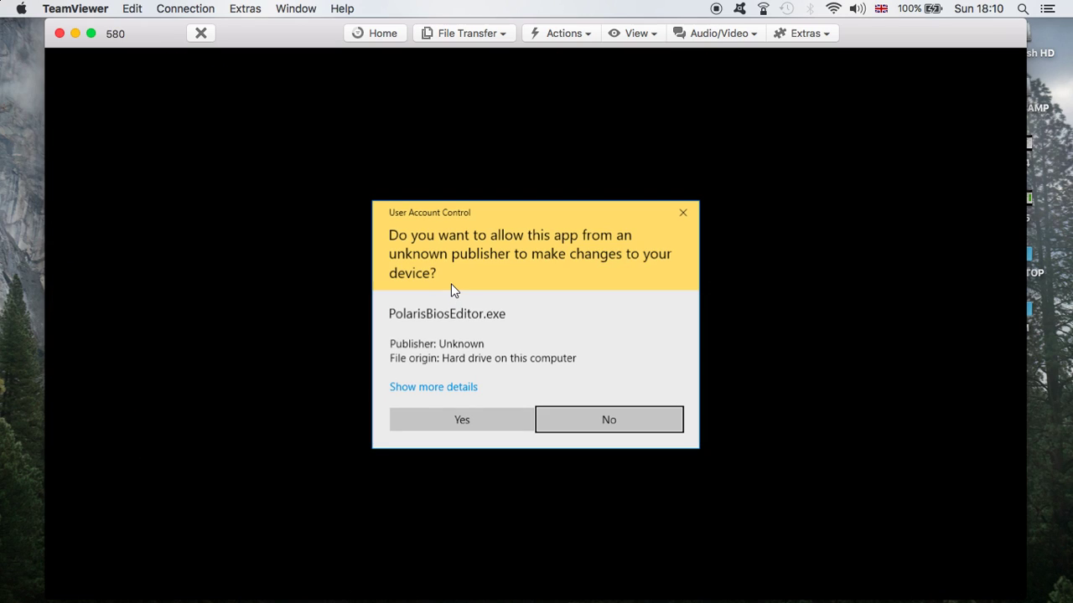
click(462, 420)
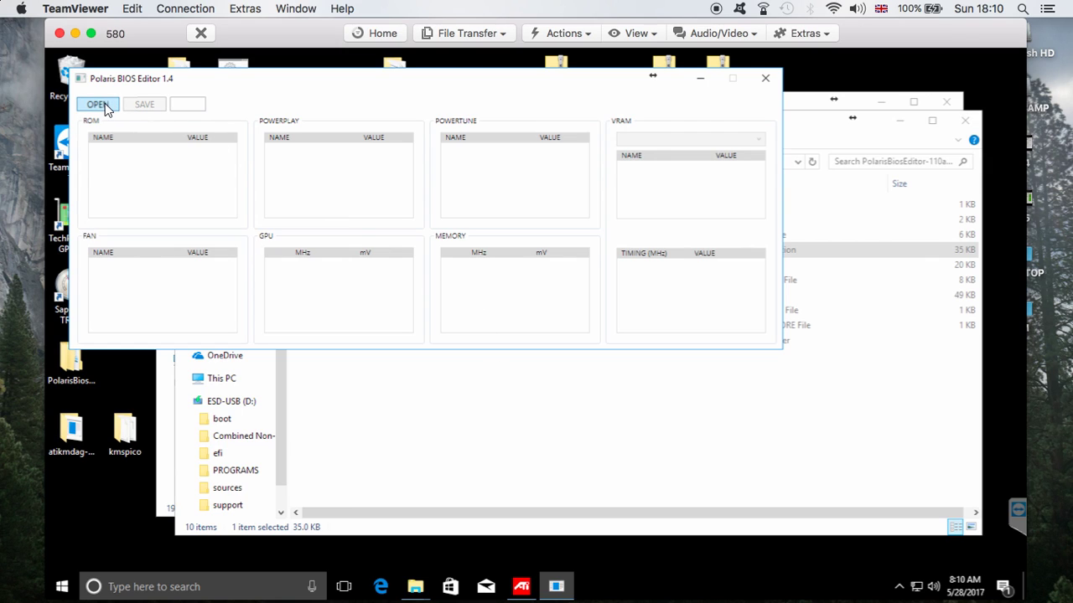
Step: Open the ROM file msirx5806.rom from the BIOS folder in Polaris BIOS Editor
click(97, 105)
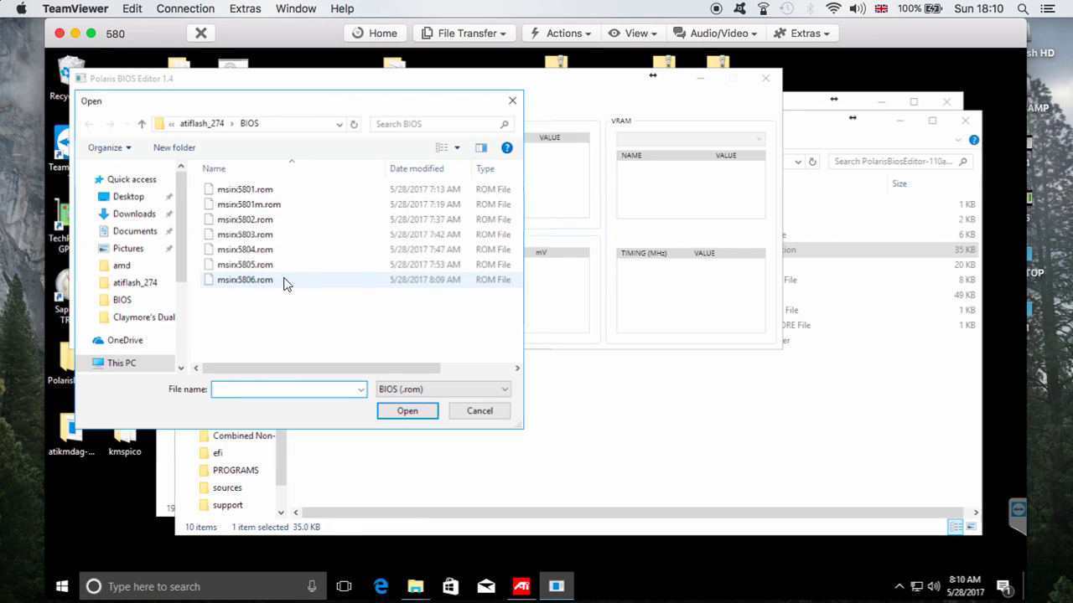
click(268, 282)
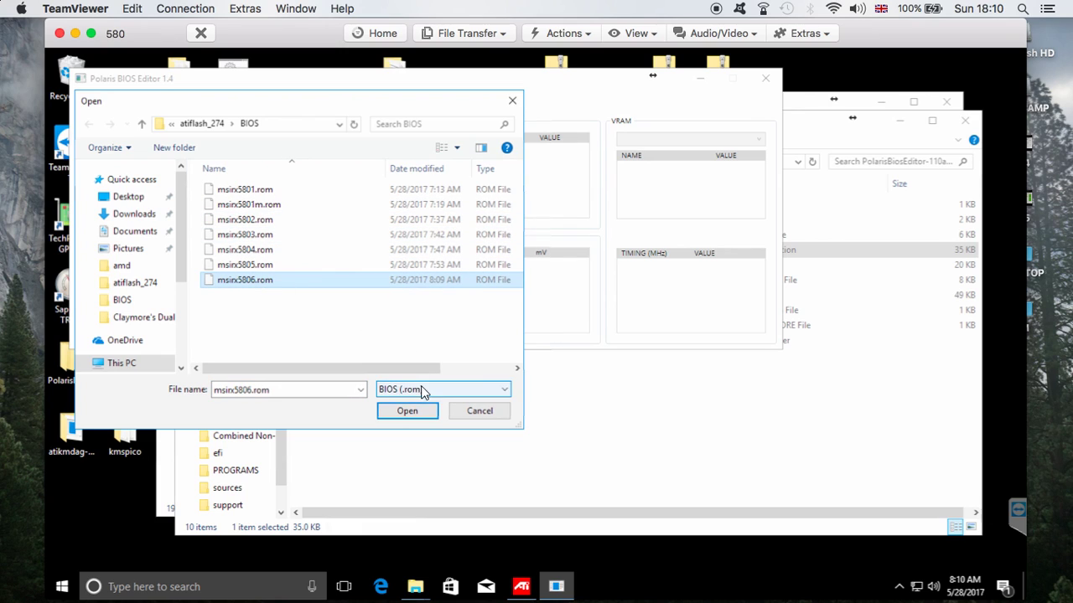
click(409, 412)
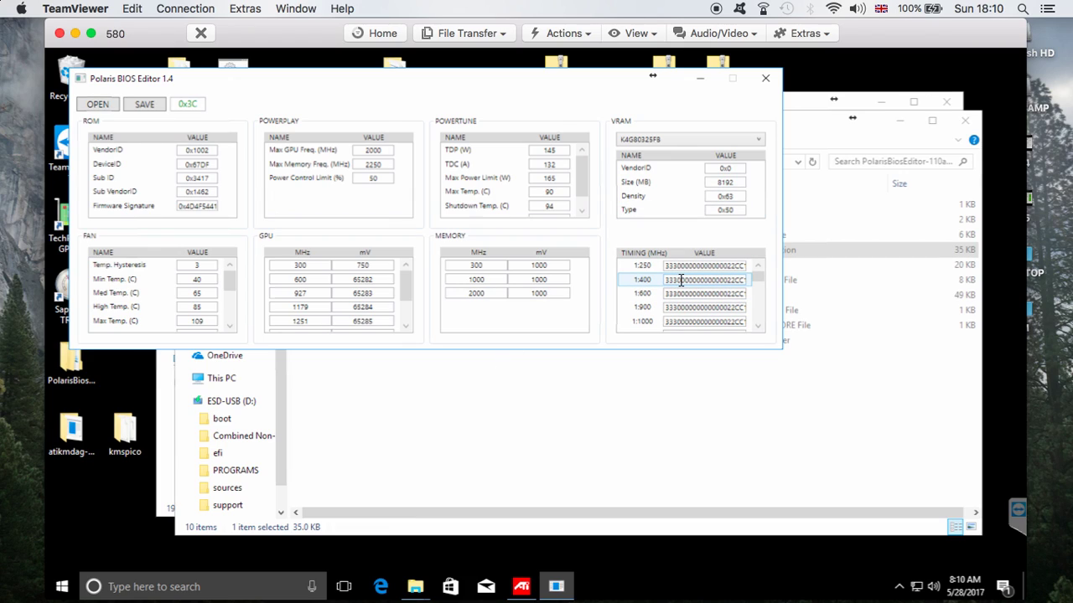
Step: Copy the complete VRAM timing value of the 1:1750 strap
drag(757, 280, 759, 299)
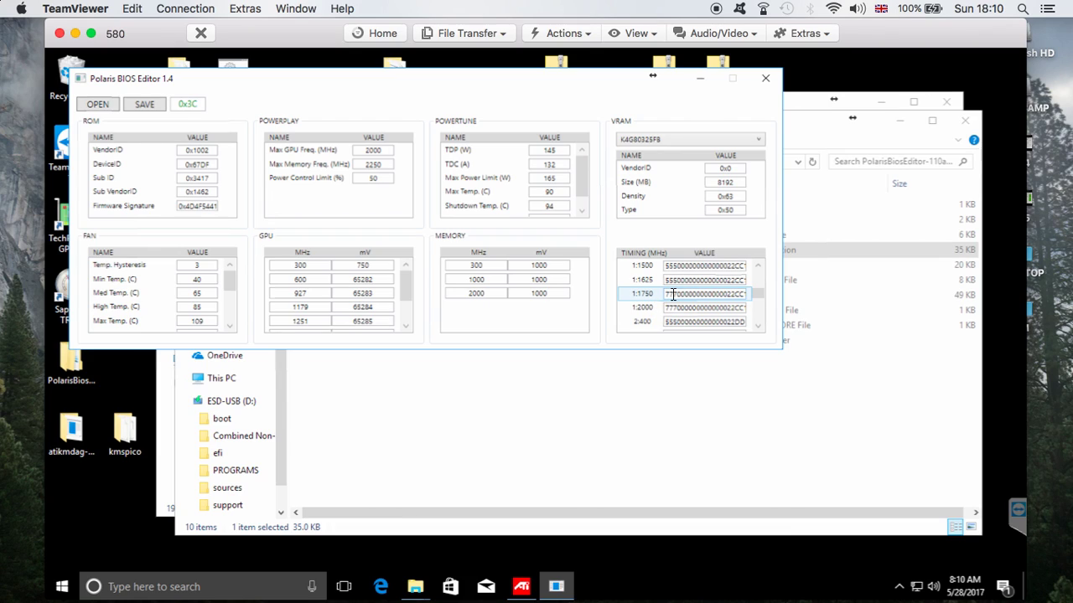
drag(668, 295, 744, 295)
key(ctrl+v)
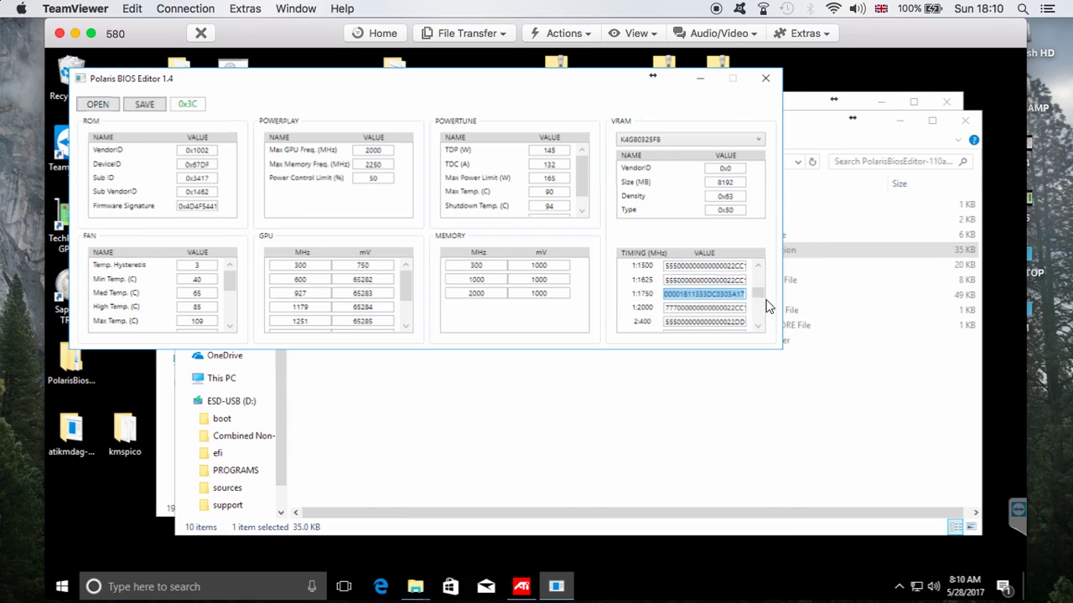
right_click(728, 294)
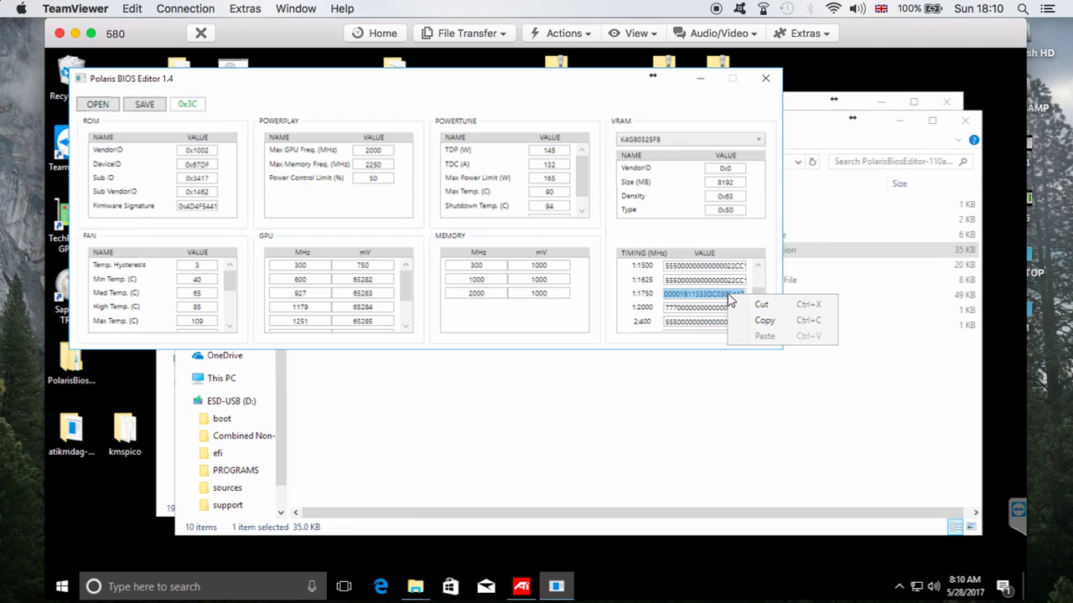
click(749, 316)
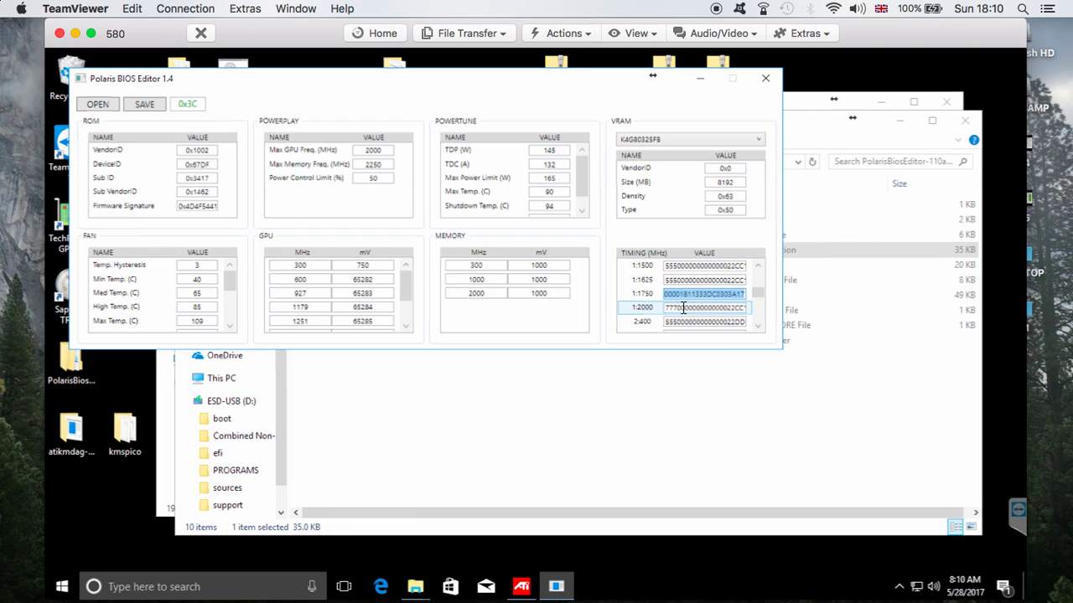
Step: Replace the complete 1:2000 VRAM timing value with the copied 1:1750 strap
click(667, 308)
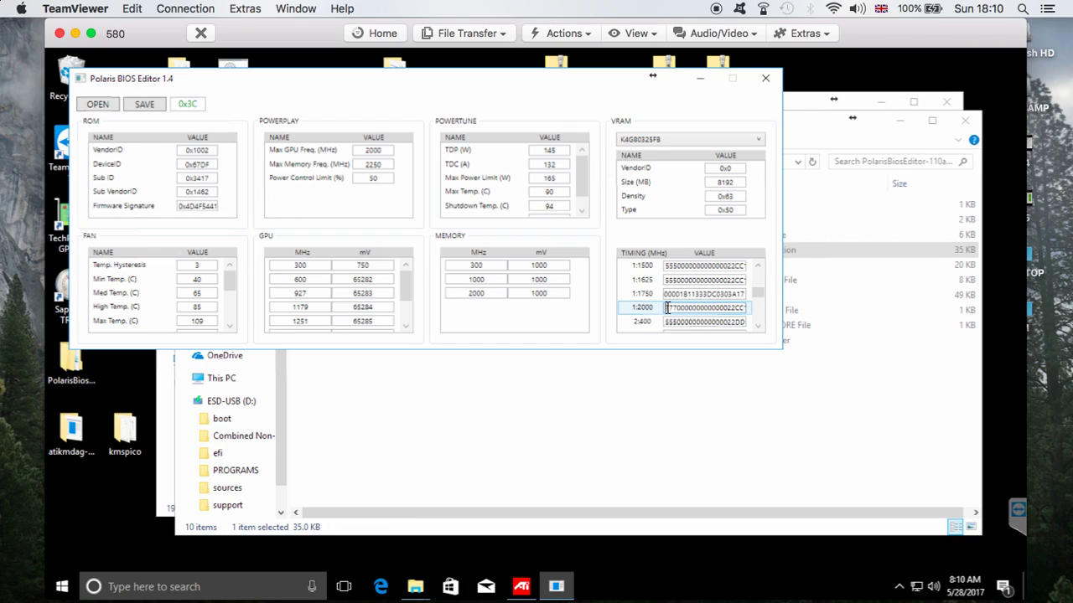
drag(667, 307, 766, 315)
key(BackSpace)
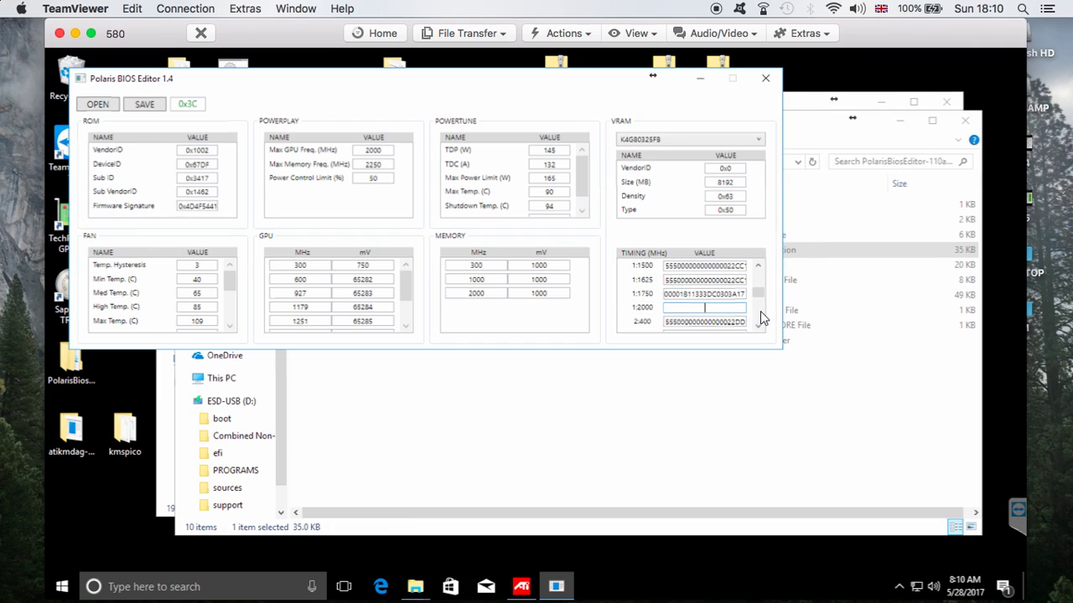
right_click(694, 309)
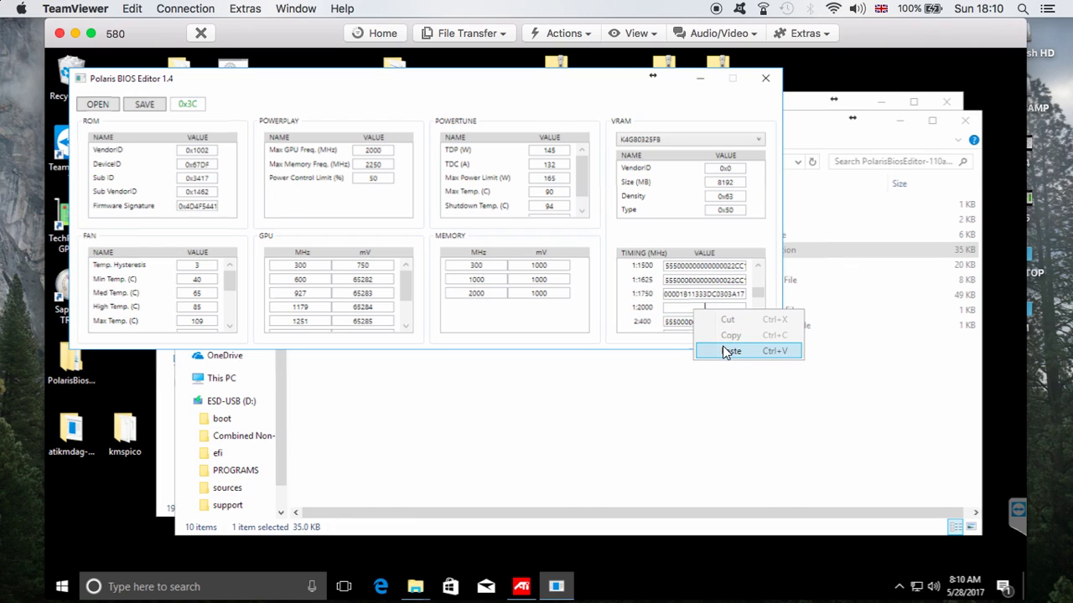
click(726, 351)
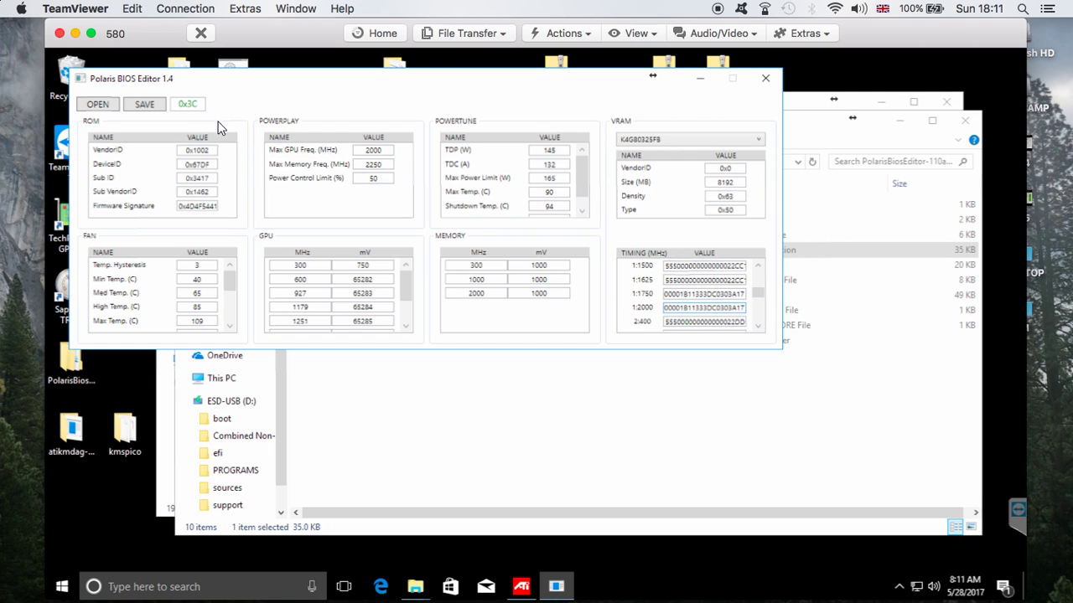
Step: Save the modified BIOS as msirx5806m.rom in the BIOS folder and close Polaris BIOS Editor with its folder window
click(144, 105)
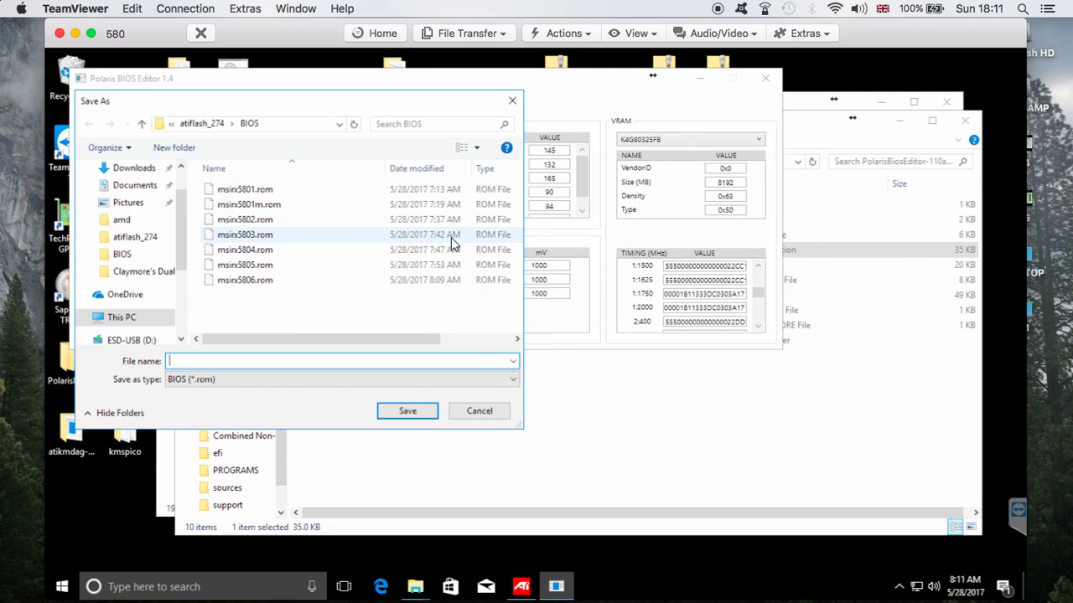
click(263, 282)
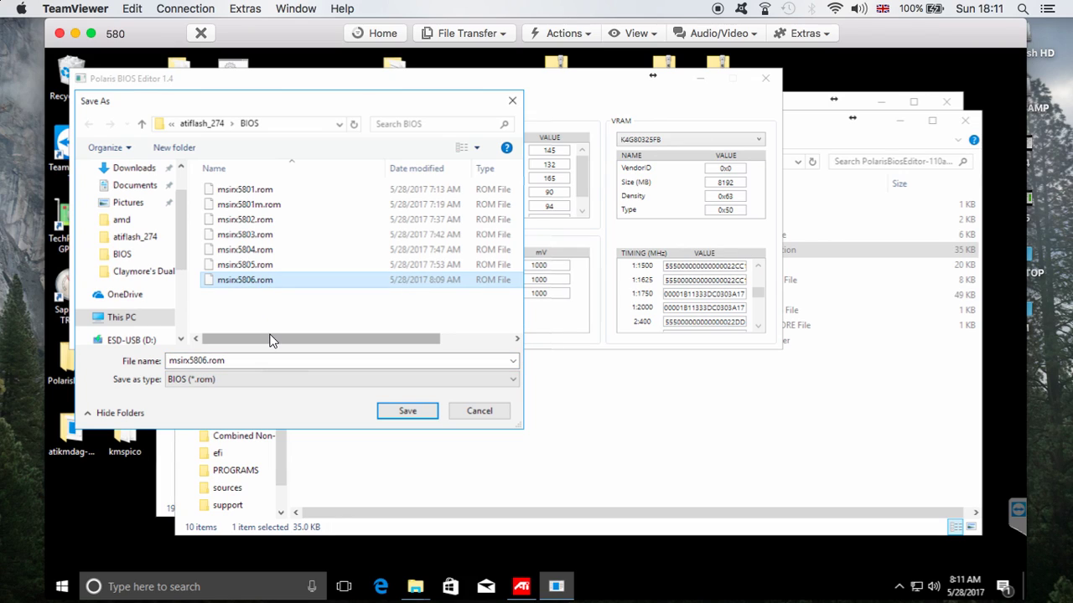
click(205, 360)
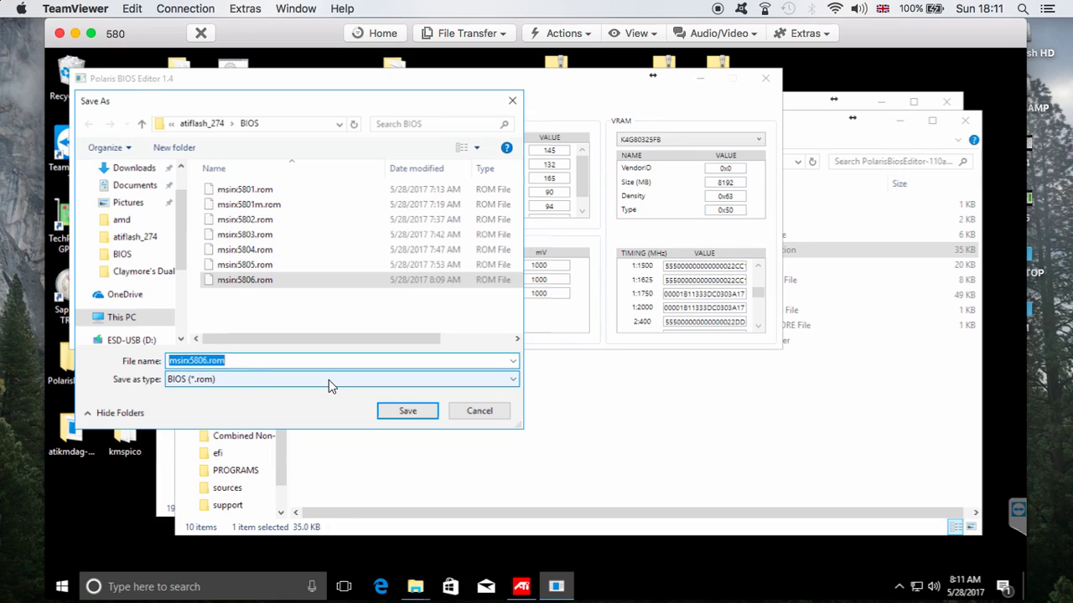
key(Right)
key(Left)
key(Left)
key(Left)
key(Left)
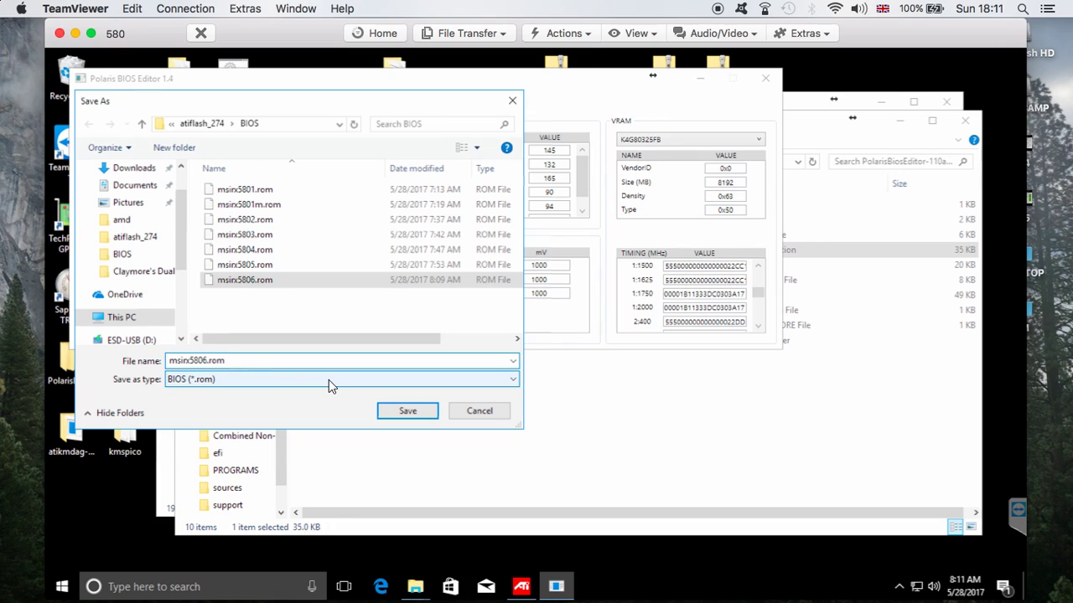
text(m)
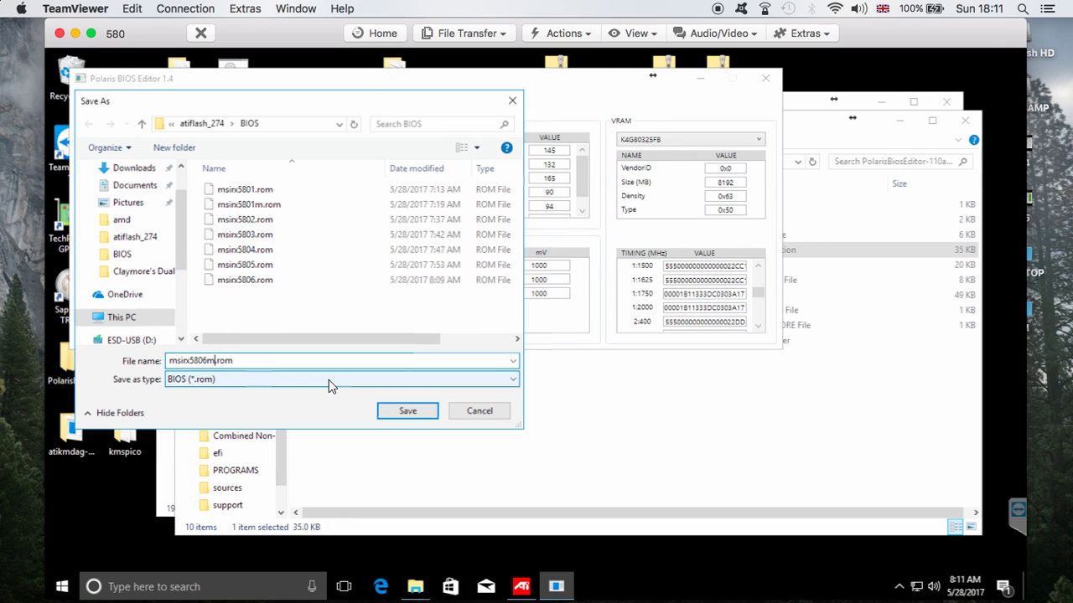
click(403, 411)
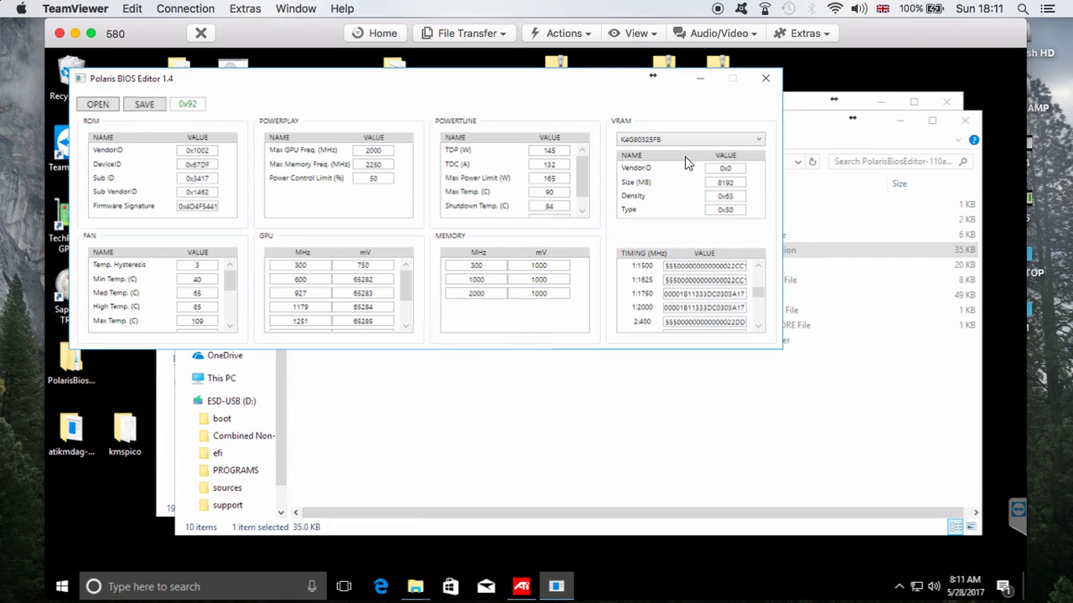
click(765, 79)
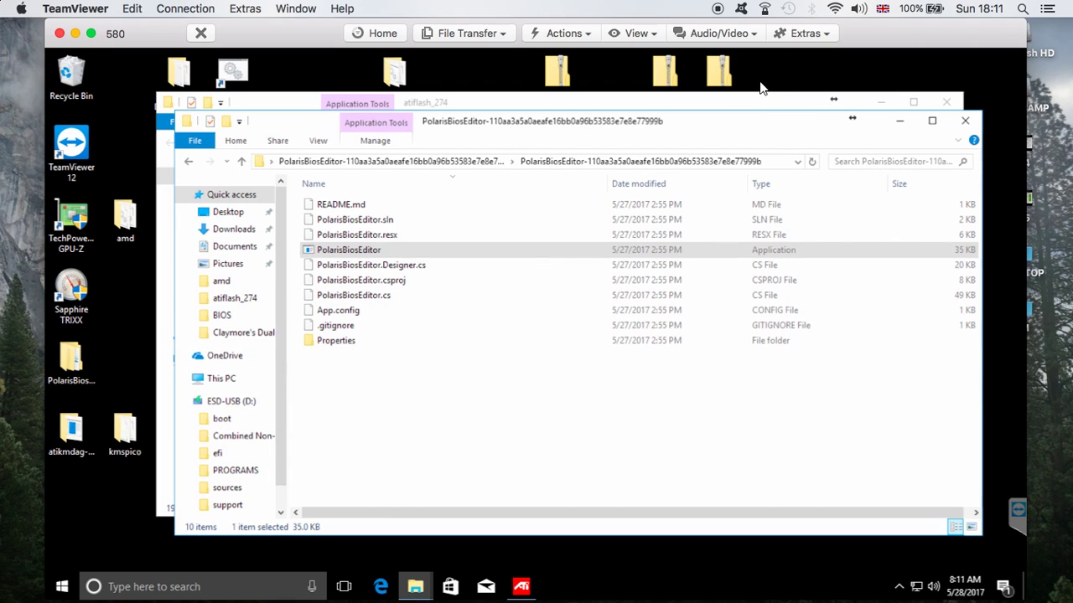
click(965, 122)
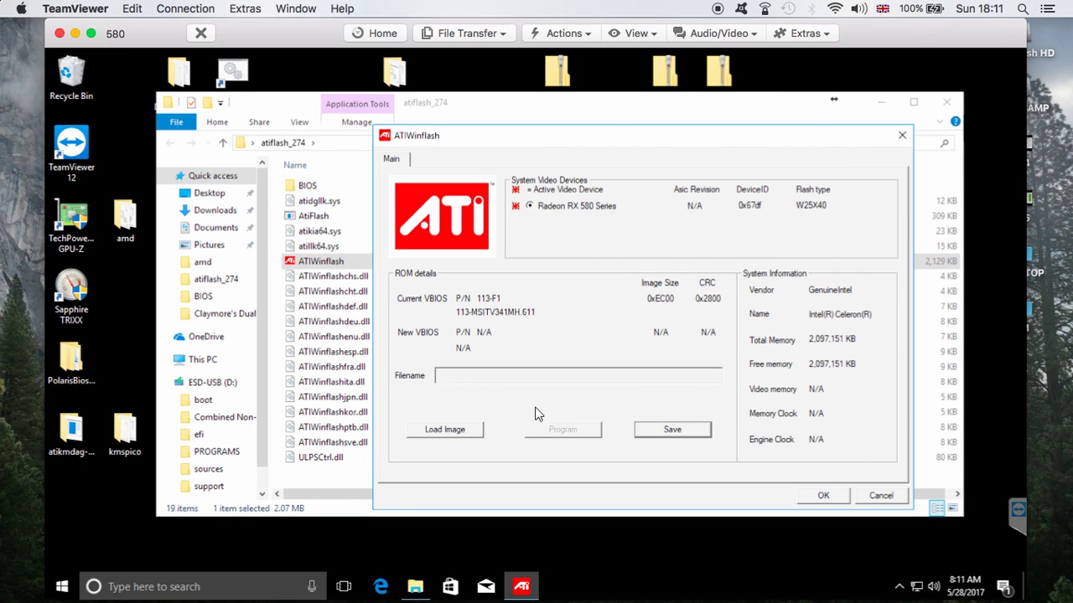
click(474, 437)
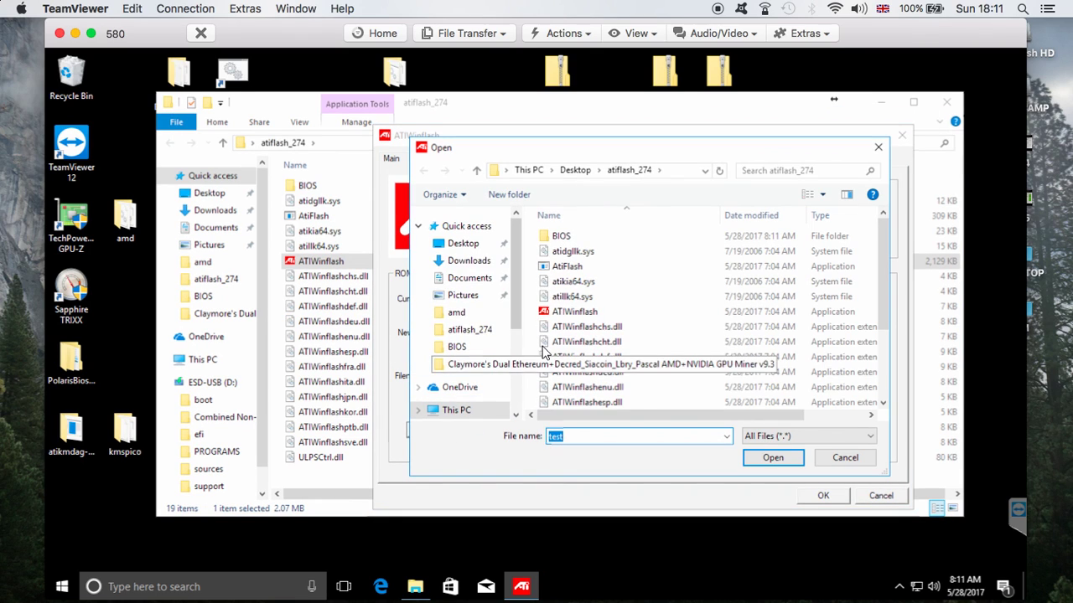
double_click(561, 237)
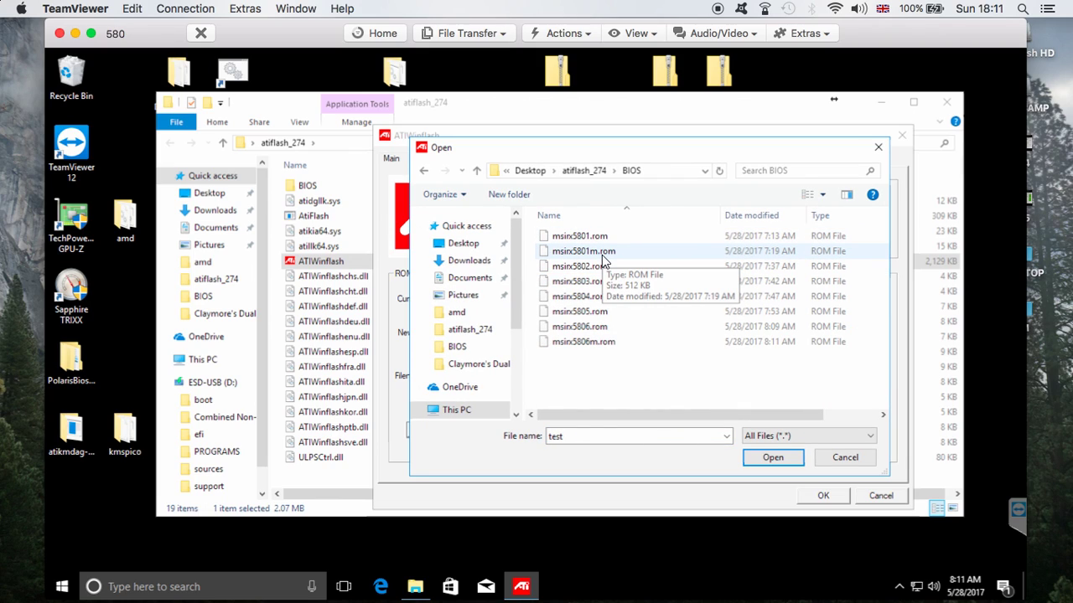
click(601, 253)
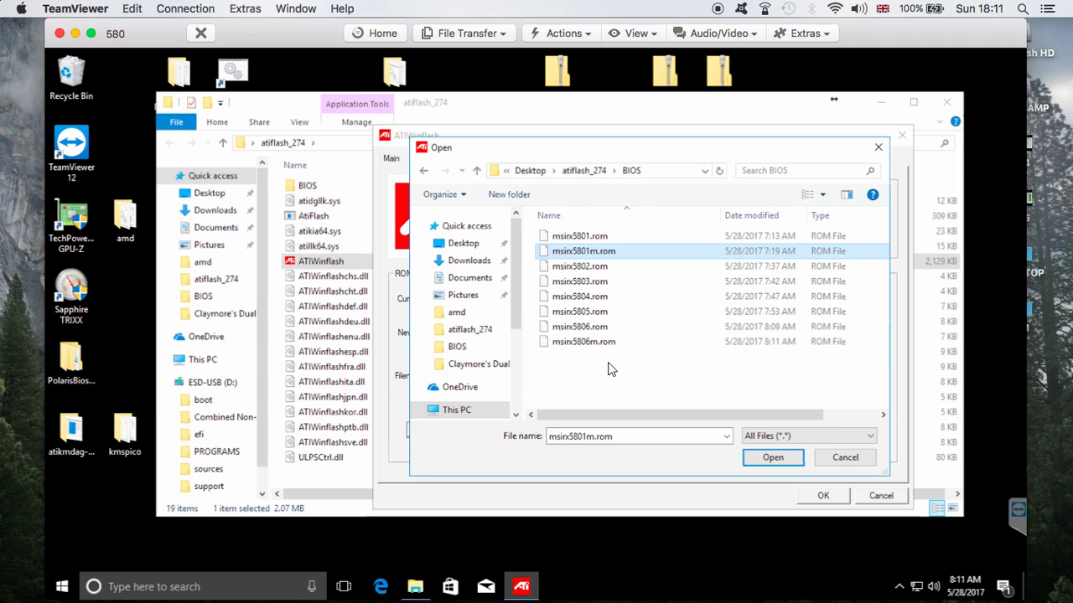
click(596, 254)
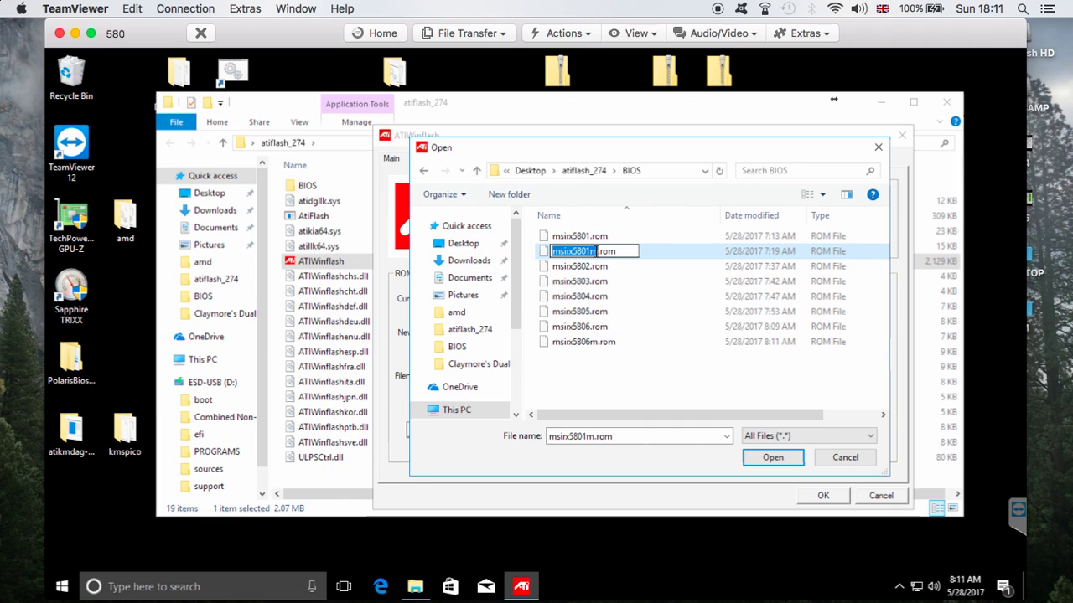
click(635, 363)
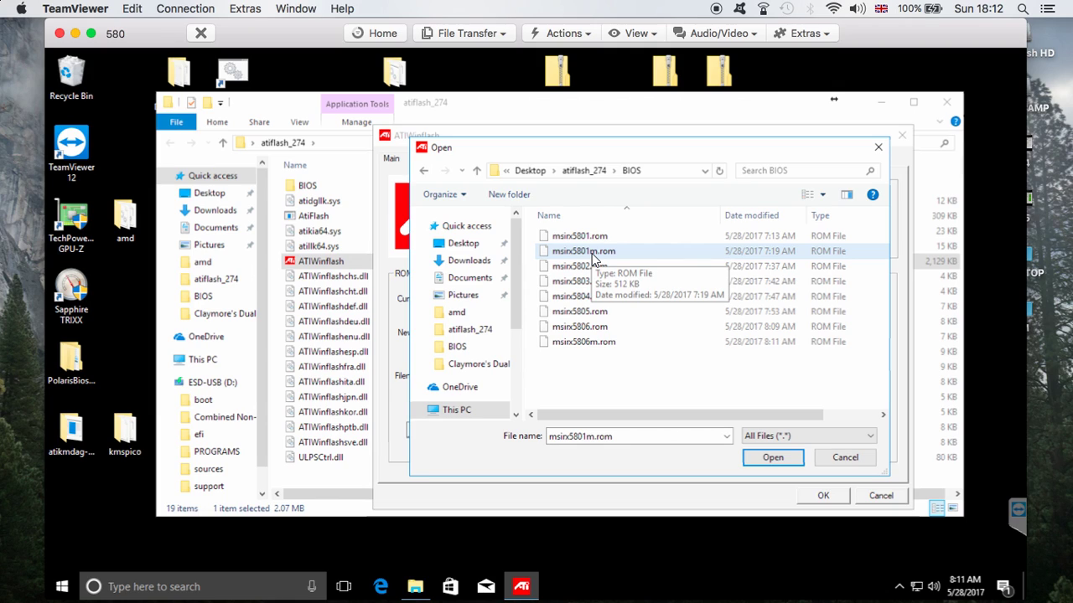
click(827, 459)
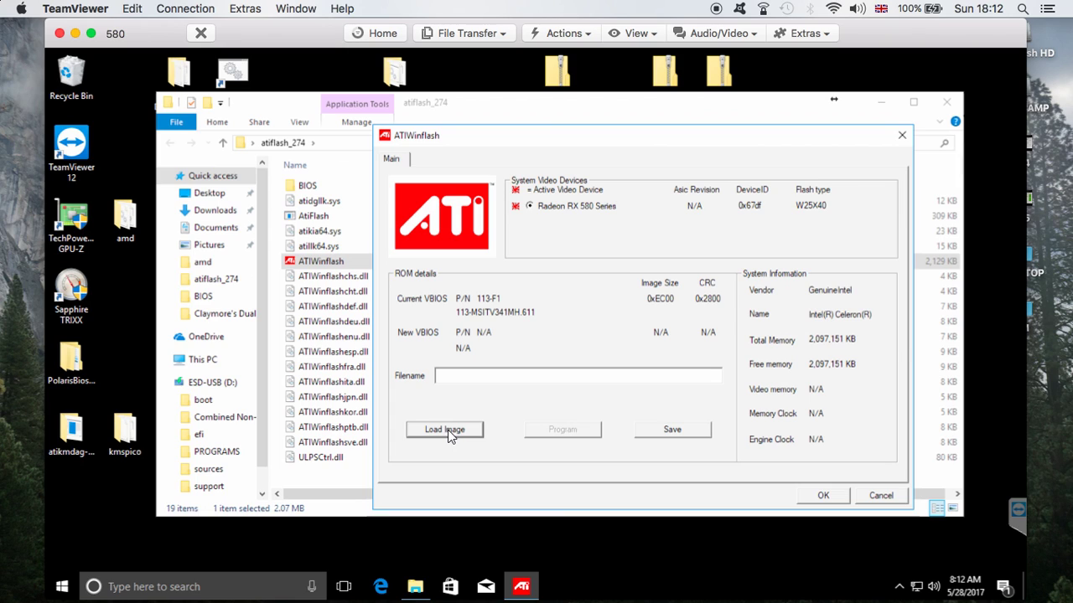
Step: Load msirx5801m.rom from the BIOS folder in ATIWinflash and program it onto the Radeon RX 580
click(445, 429)
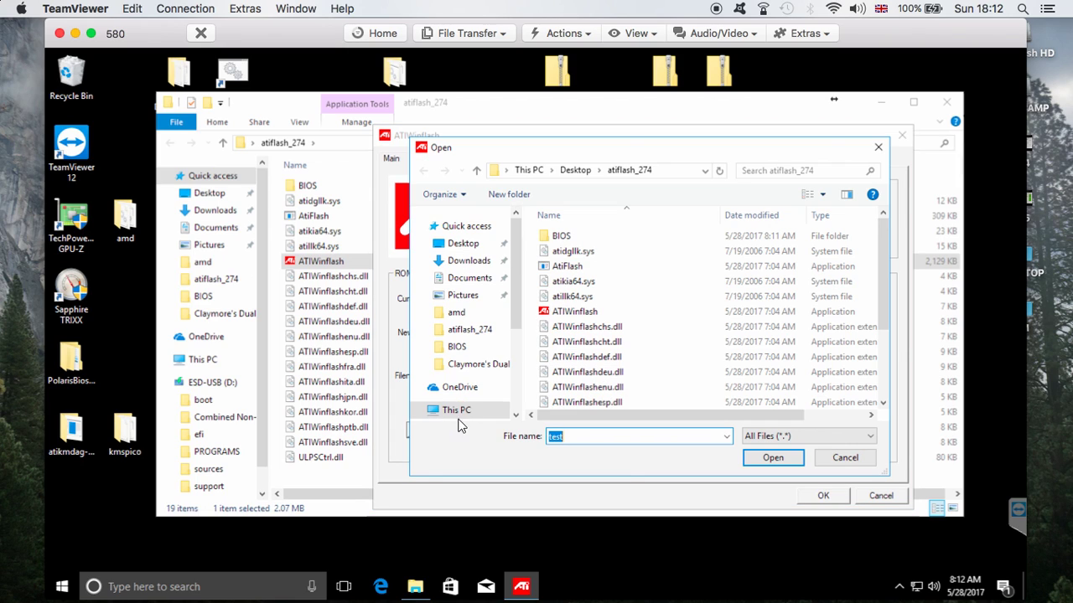
double_click(560, 236)
click(578, 251)
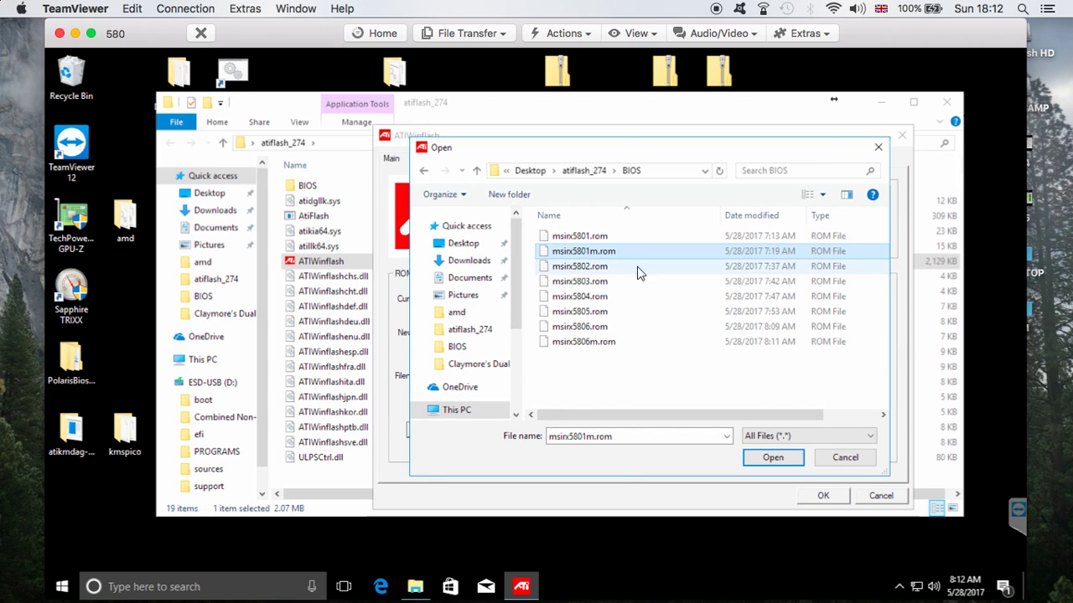
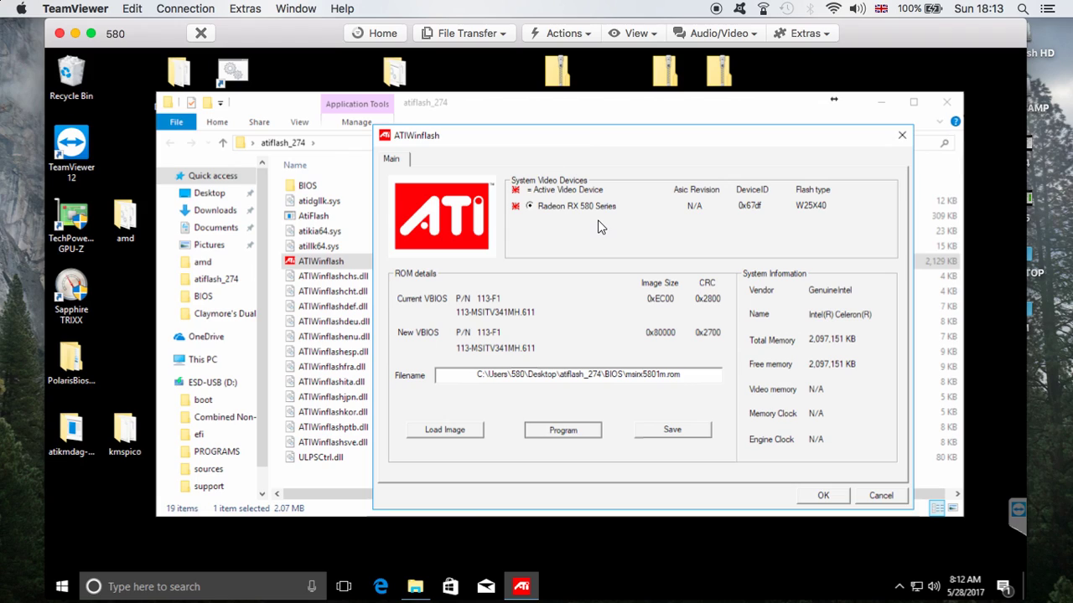
key(Return)
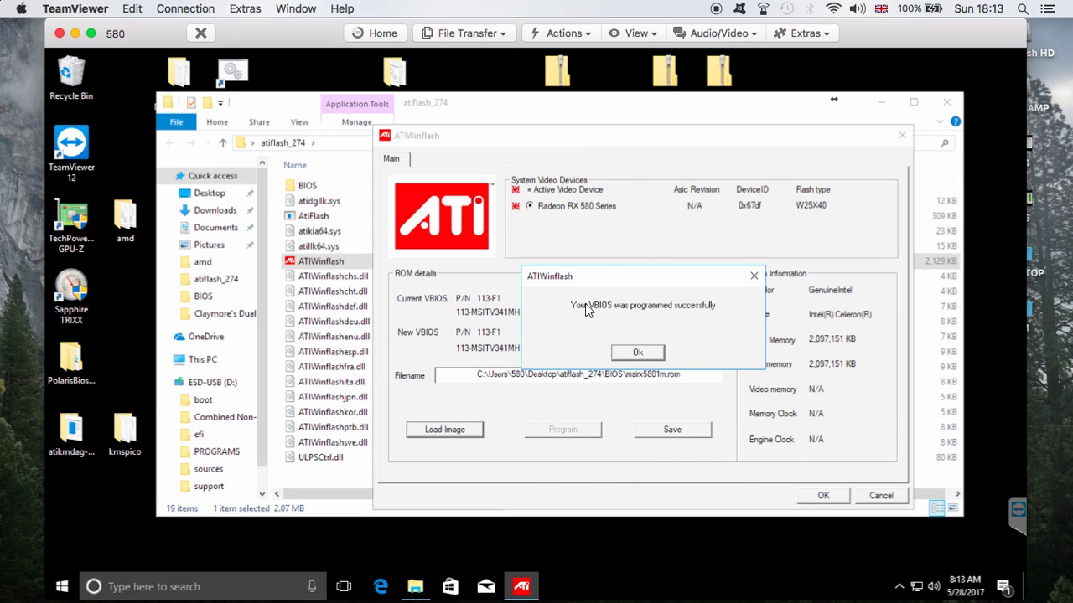
click(638, 352)
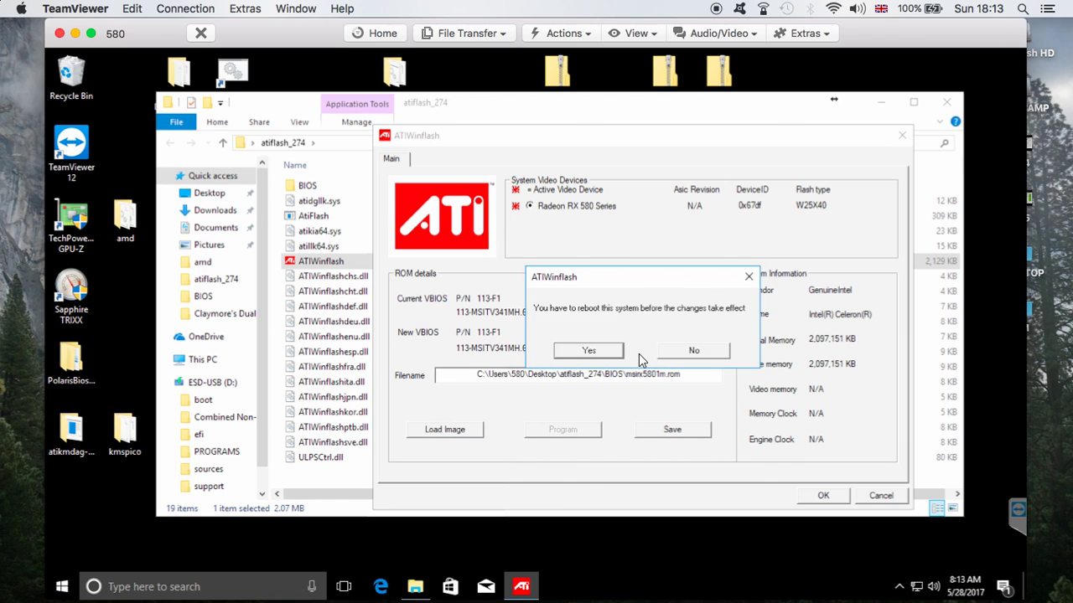
Step: Reboot the remote computer to apply the flashed BIOS, and clear the TeamViewer sponsored-session notice and session panel after reconnecting
click(586, 351)
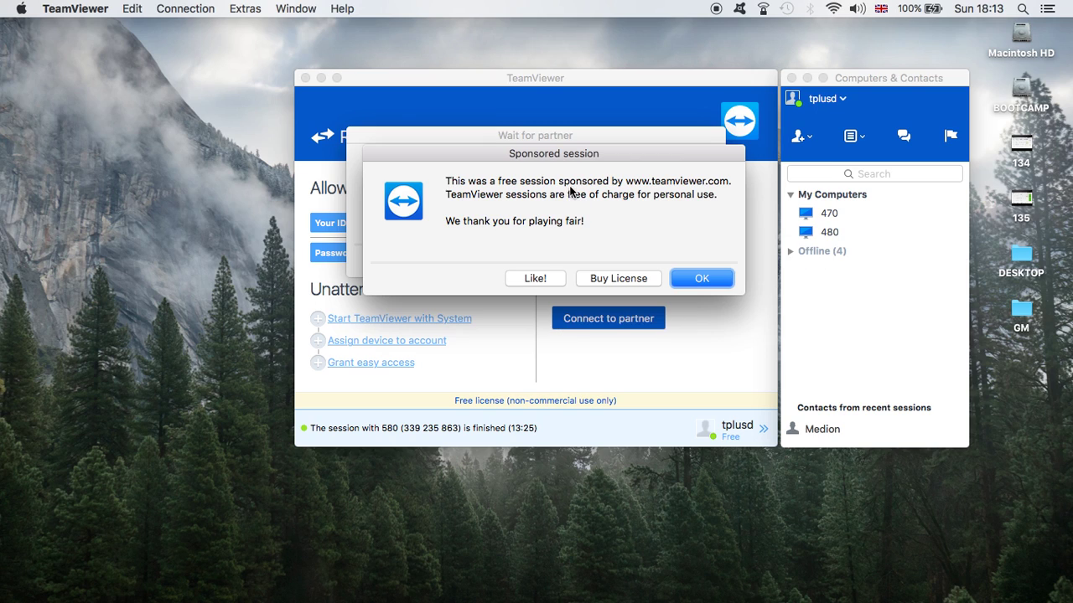
drag(556, 157, 507, 180)
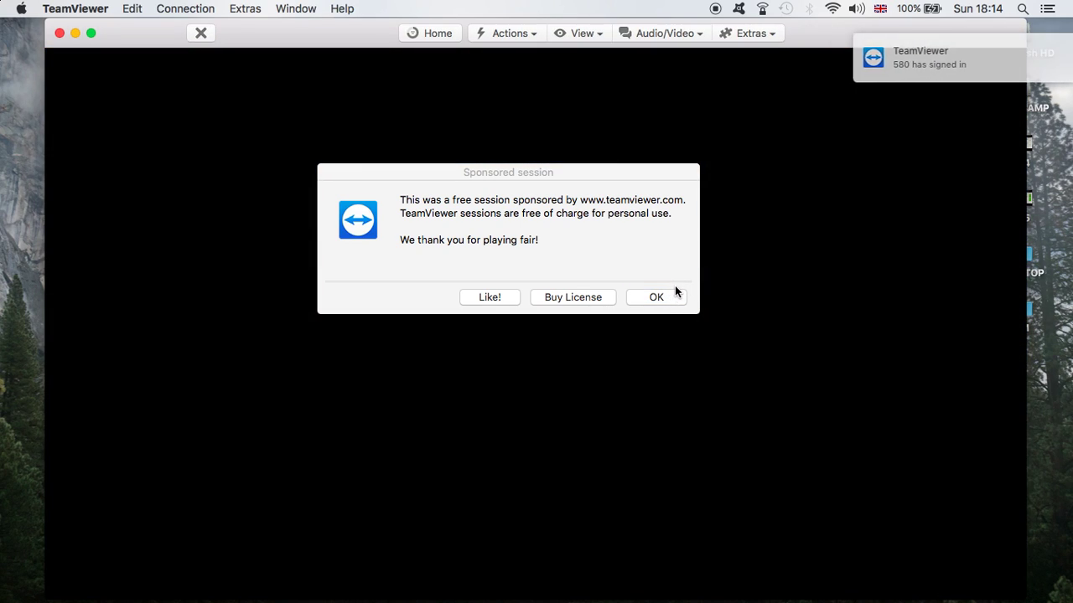
click(662, 298)
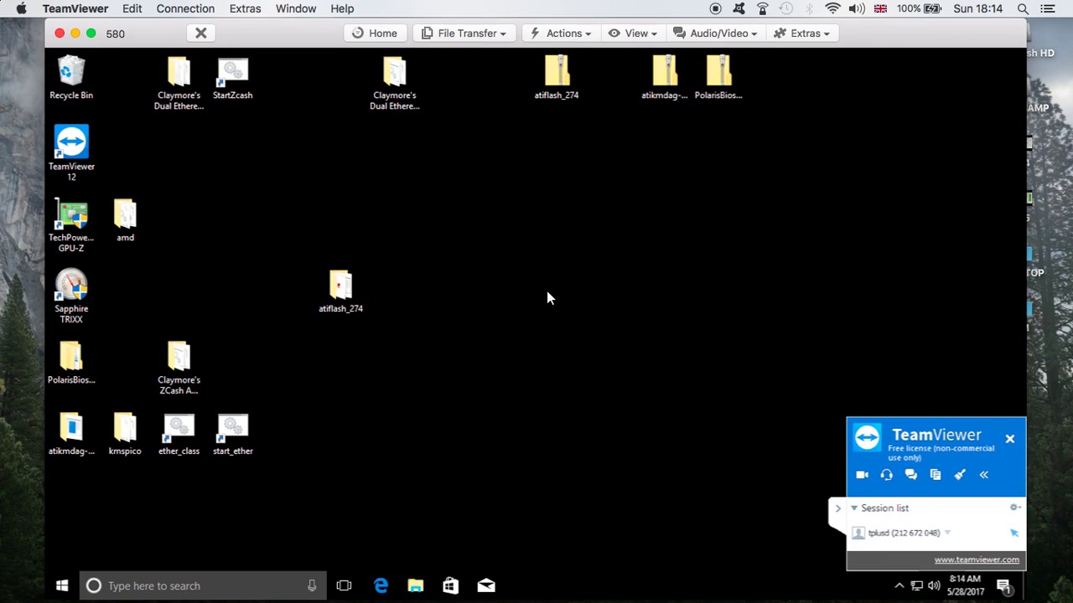
click(836, 508)
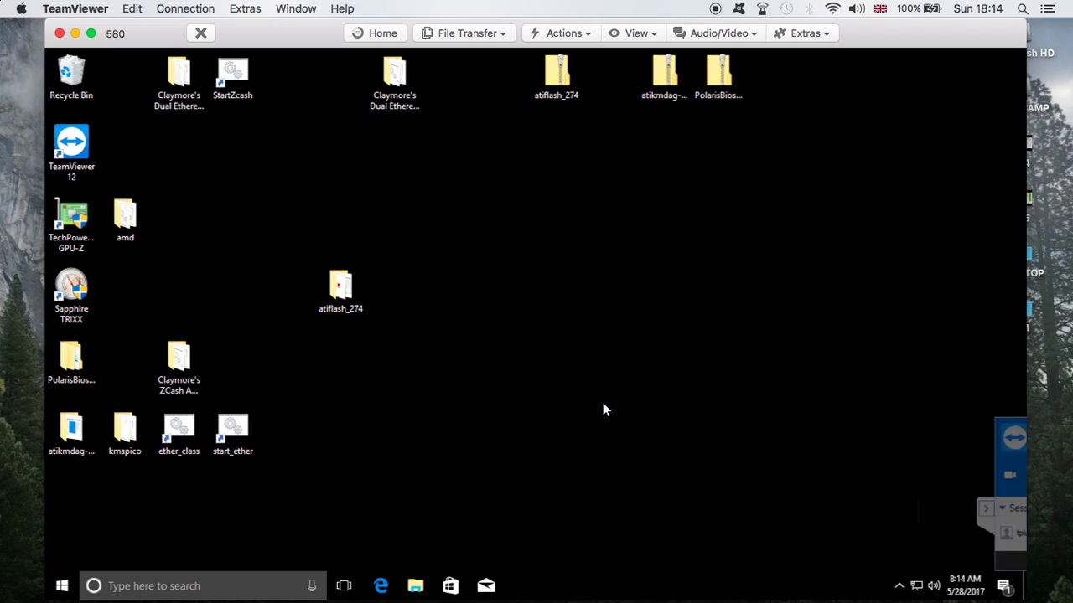
Step: Run start_ether from the Claymore's Dual Ethereum v9.3 folder to check the mining speed, and close the miner and folder
double_click(179, 77)
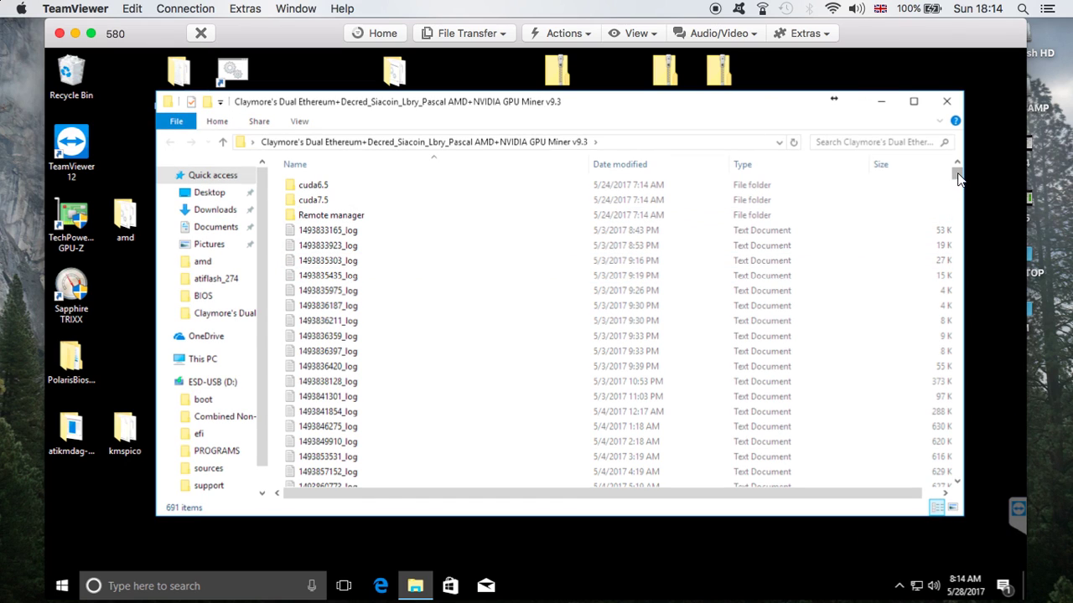
drag(958, 174, 957, 493)
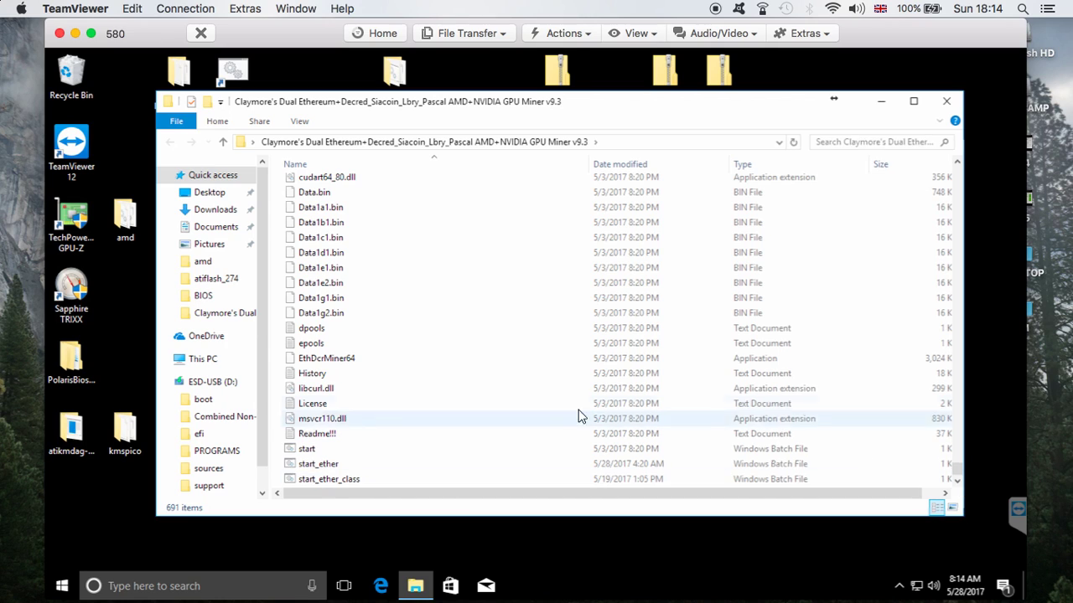
double_click(341, 466)
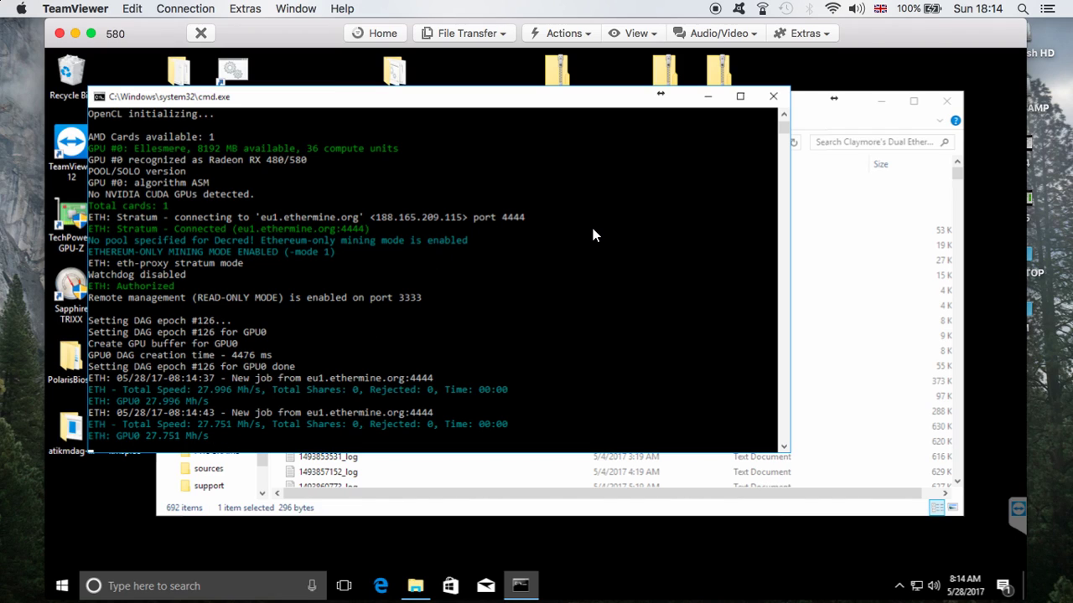
click(774, 97)
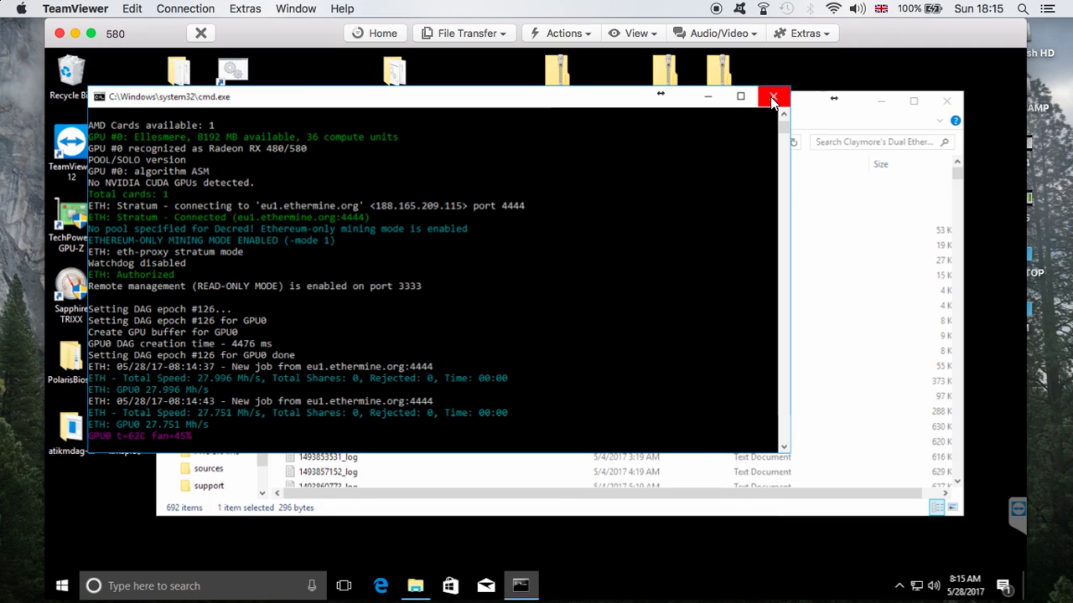
click(771, 99)
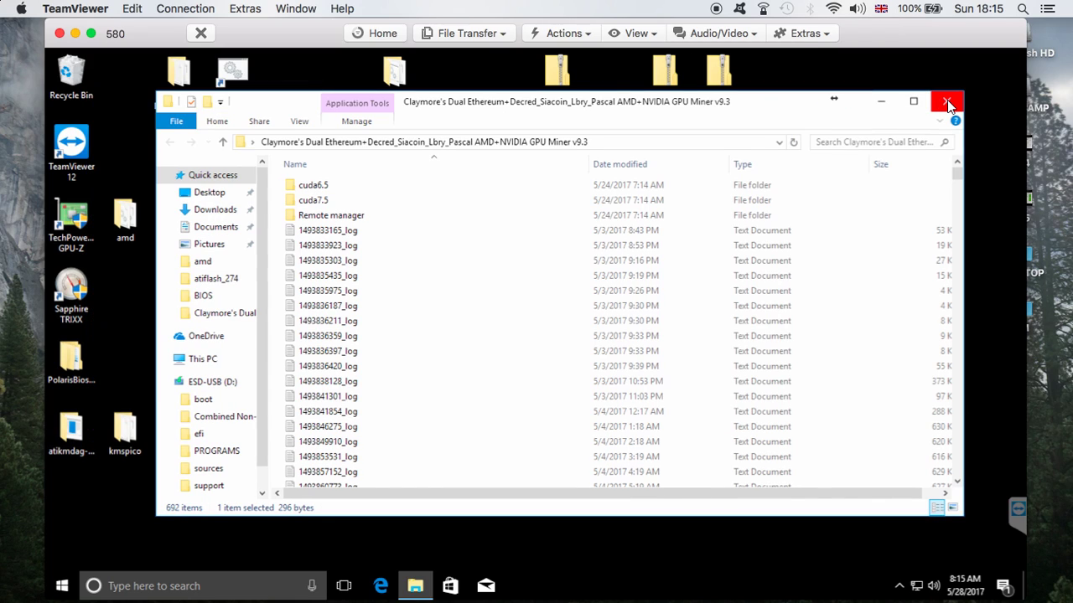
click(947, 103)
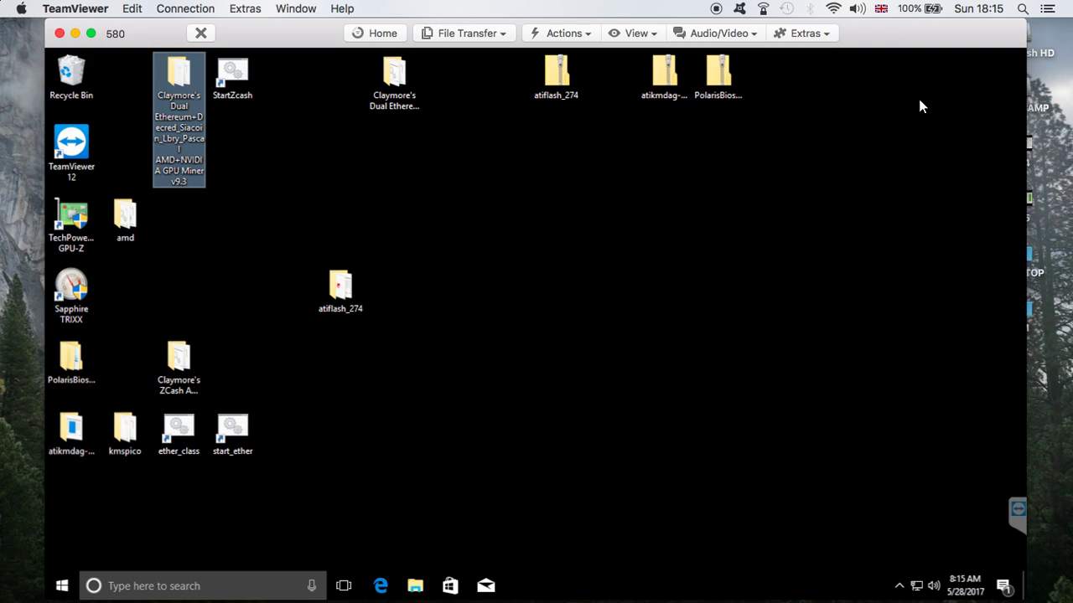
Step: Launch the Sapphire TRIXX tuning utility from the remote desktop
double_click(66, 302)
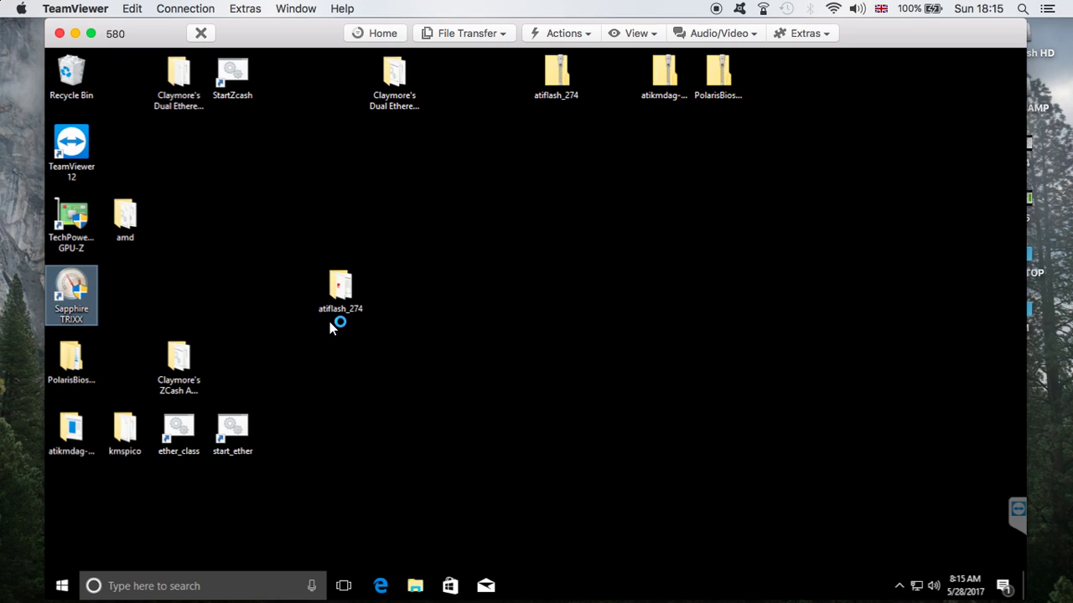
click(473, 416)
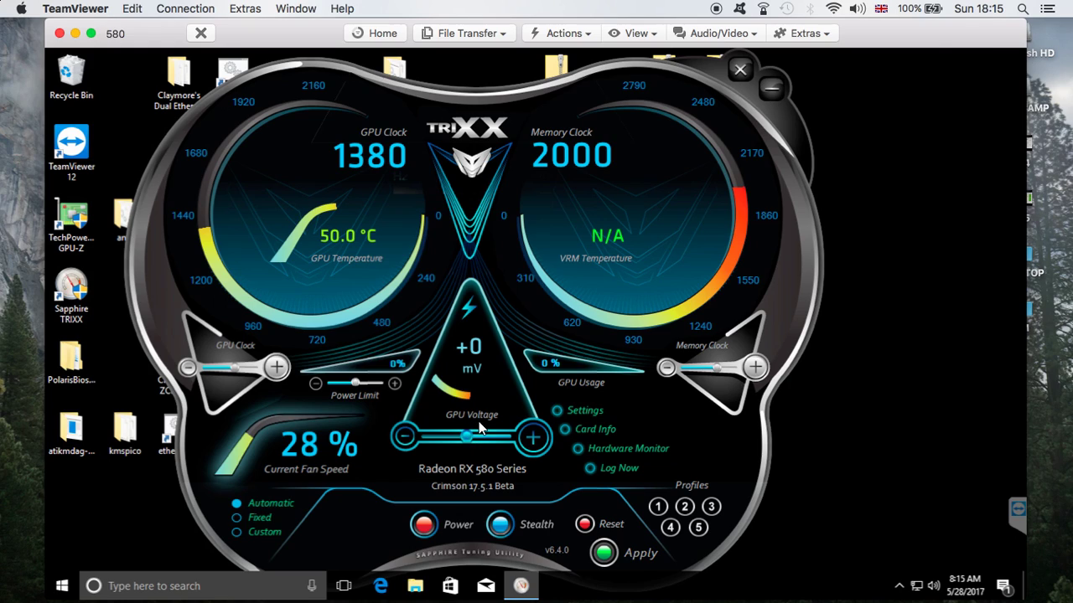
Step: Set the GPU clock to 1150 and enter a memory clock of 2150 for the Radeon RX 580
click(374, 160)
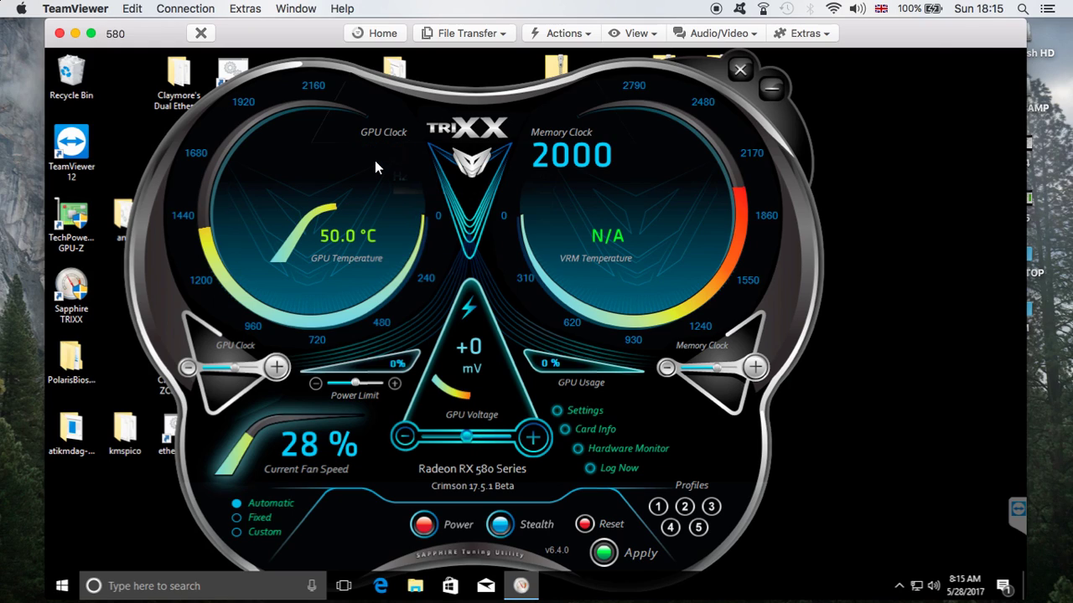
text(1150)
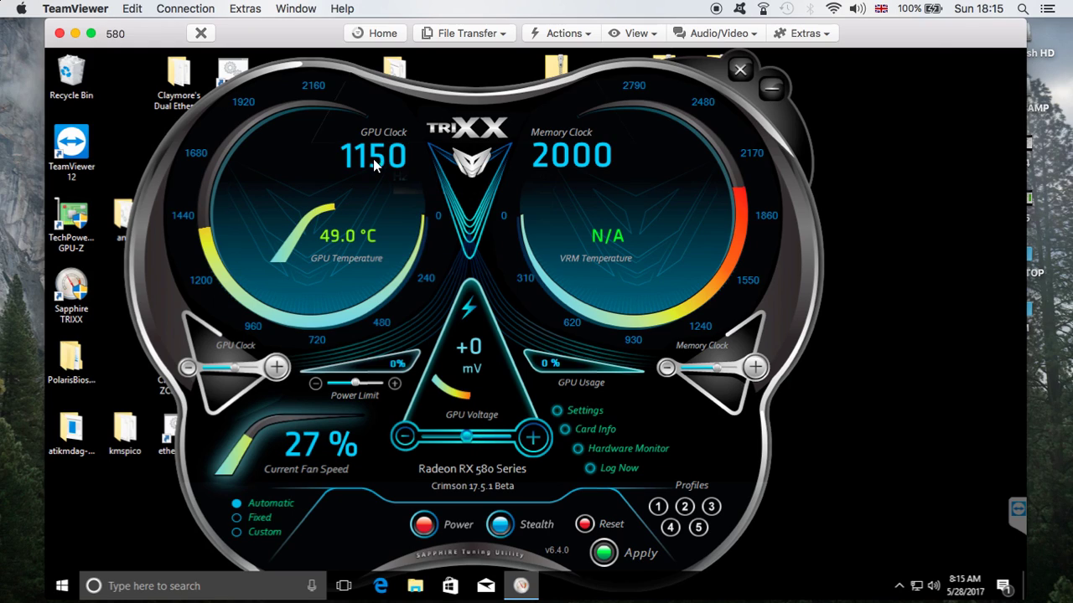
click(568, 169)
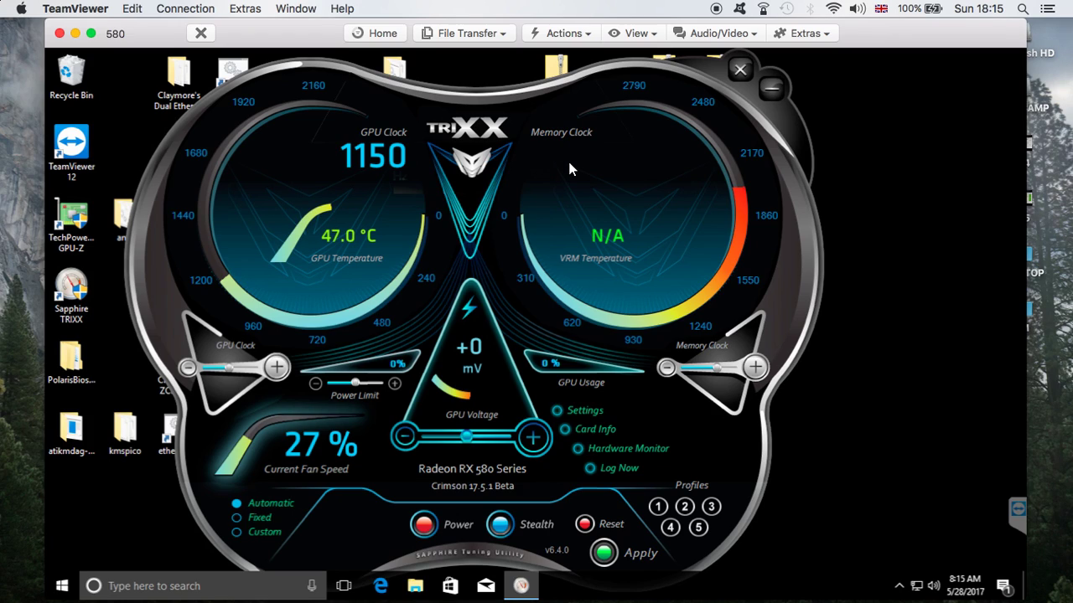
text(150)
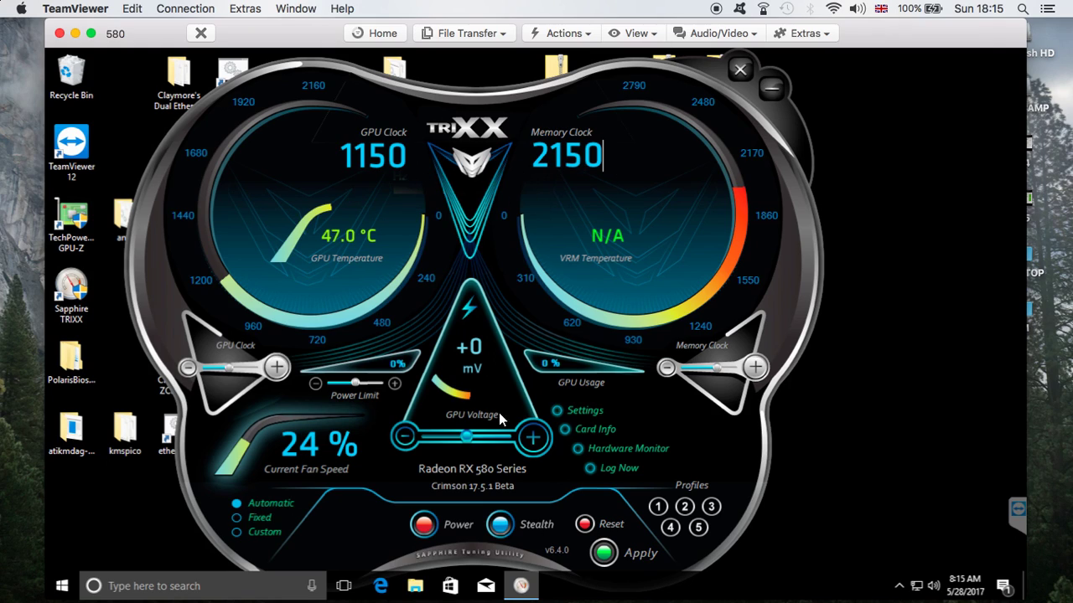
Step: Lower the GPU voltage to -100 mV, re-enter the memory clock as 2150, and apply the tuning before closing TRIXX
click(434, 441)
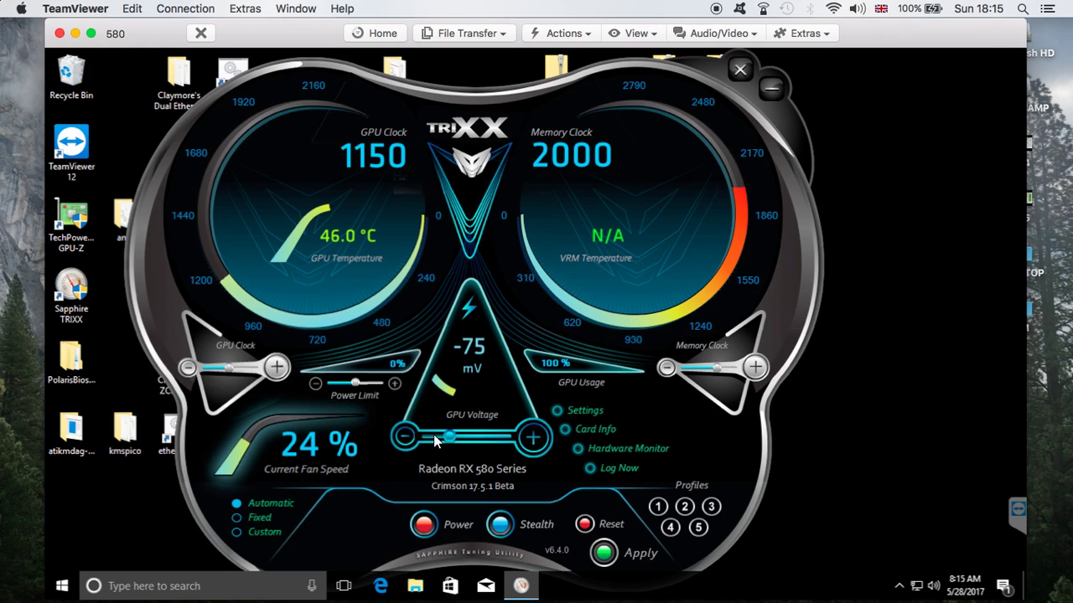
click(562, 168)
key(BackSpace)
key(BackSpace)
key(BackSpace)
key(BackSpace)
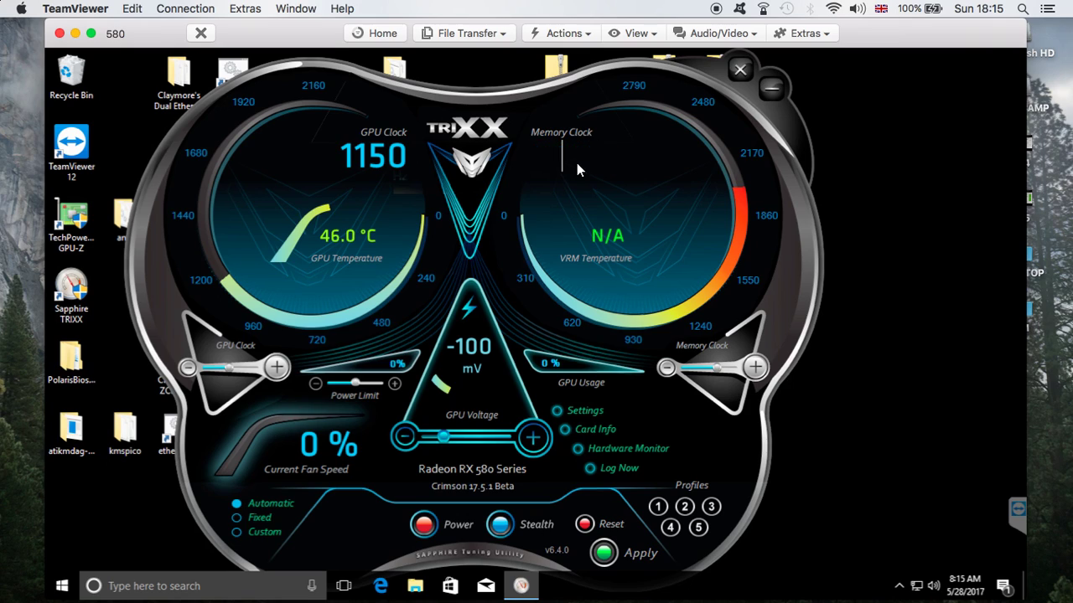
text(2150)
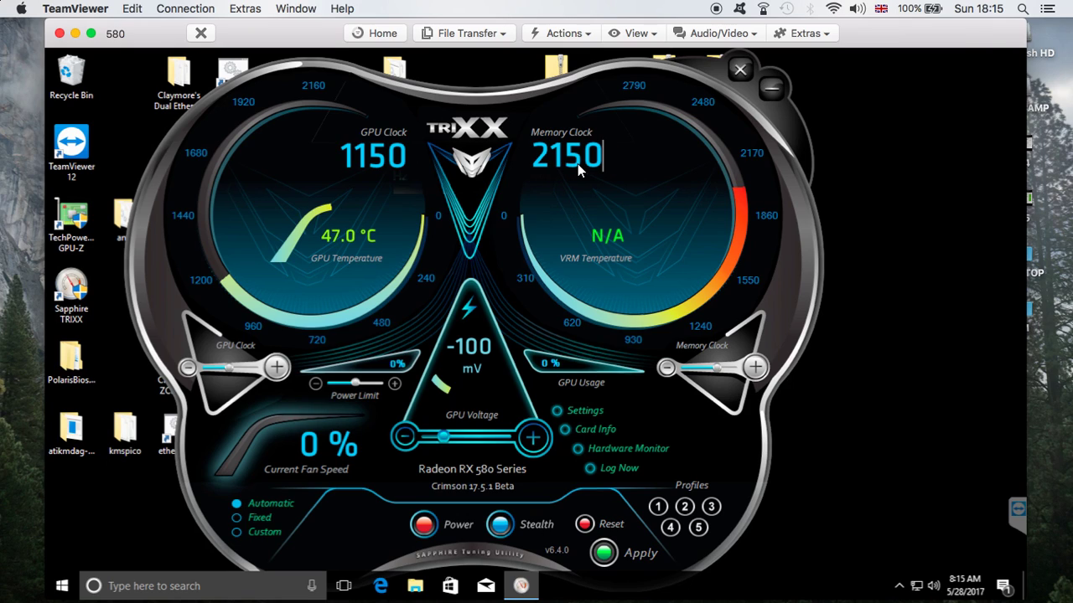
click(630, 553)
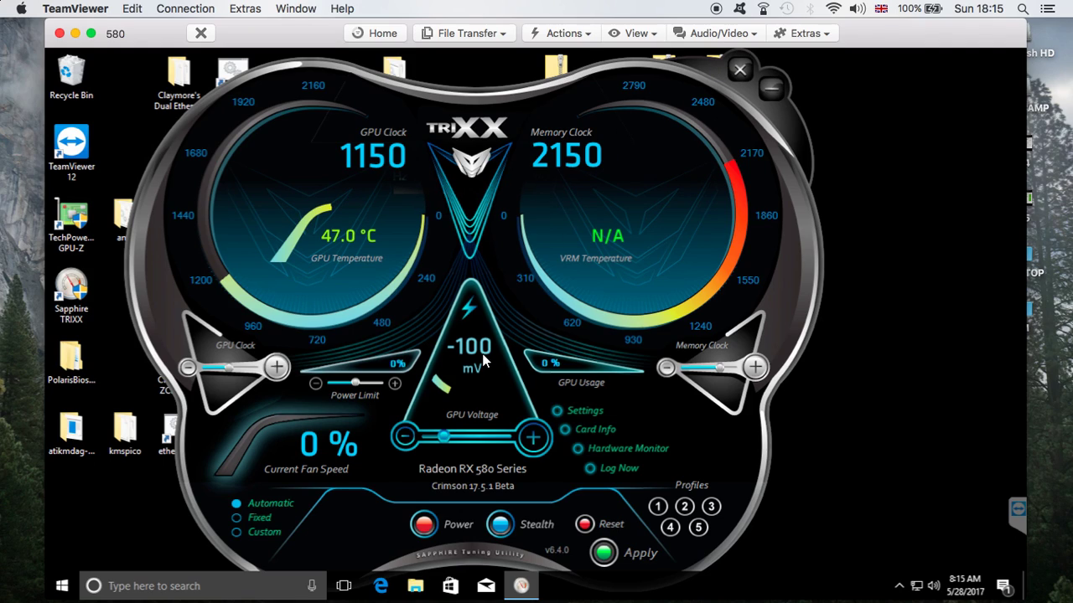
click(739, 69)
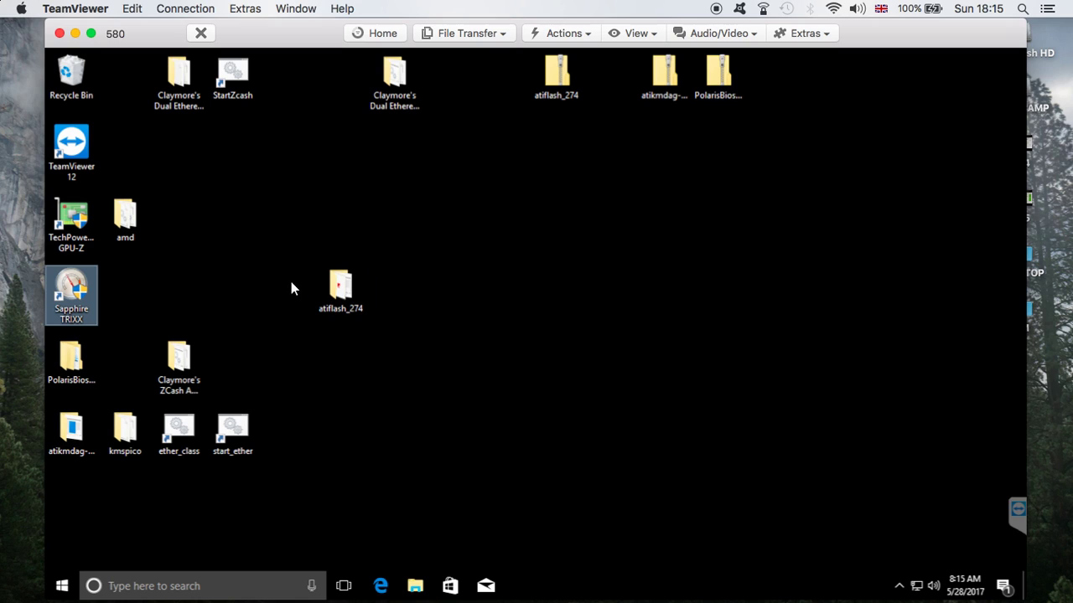
Step: Run start_ether from the Claymore's Dual Ethereum v9.3 folder on the desktop to test mining with the tuned clocks
double_click(180, 80)
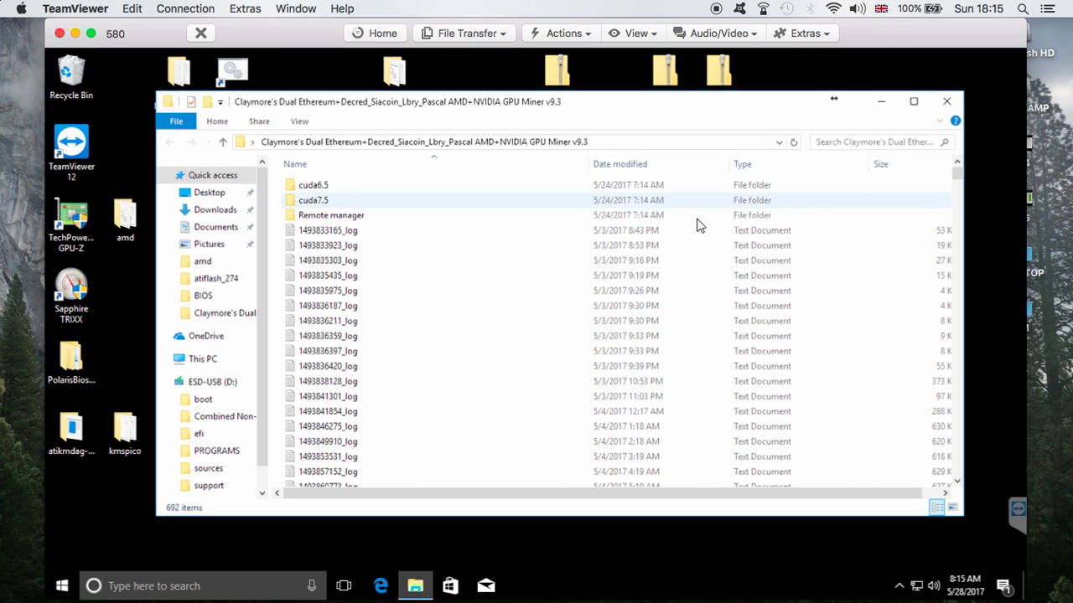
scroll(950, 180, down, 1)
drag(957, 195, 959, 491)
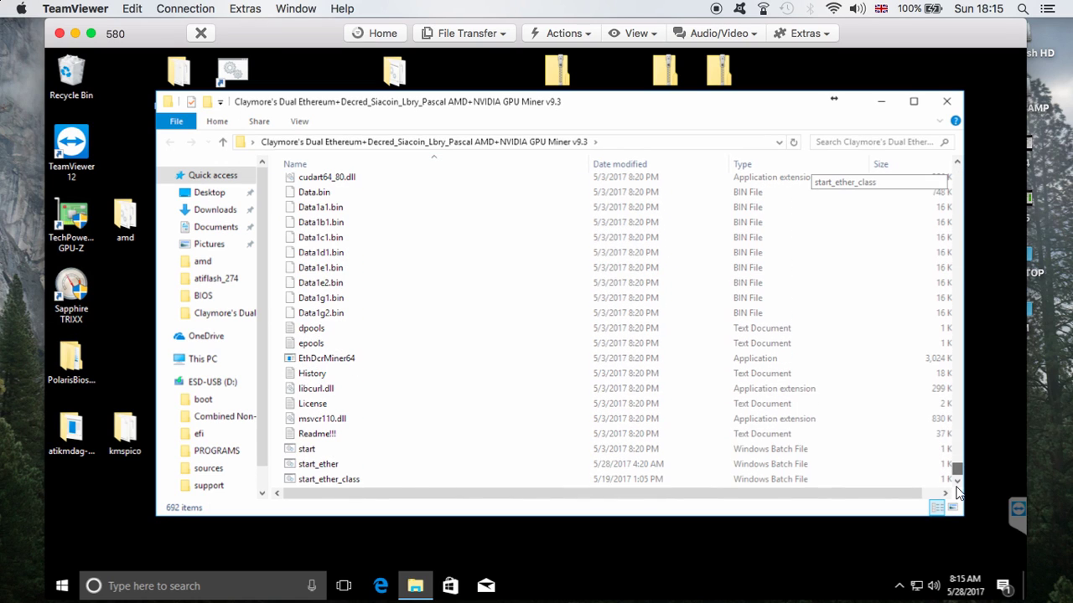
double_click(332, 466)
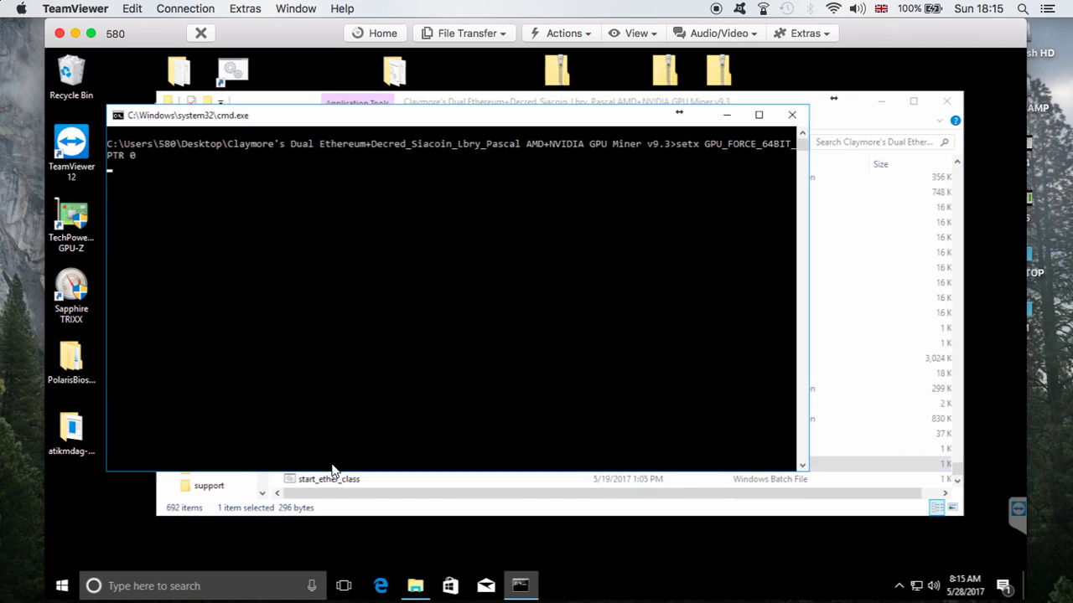